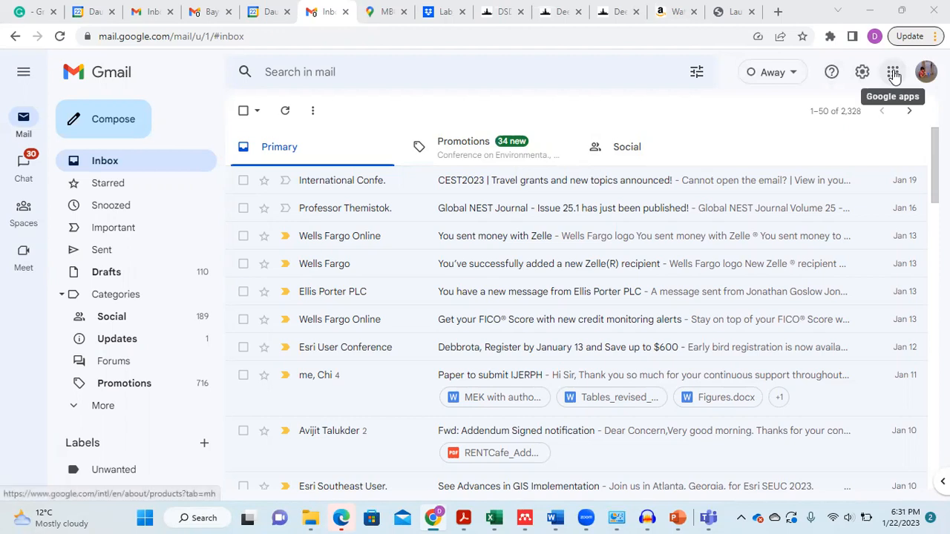
Step: Switch from the Gmail inbox to Google Maps
left_click(893, 73)
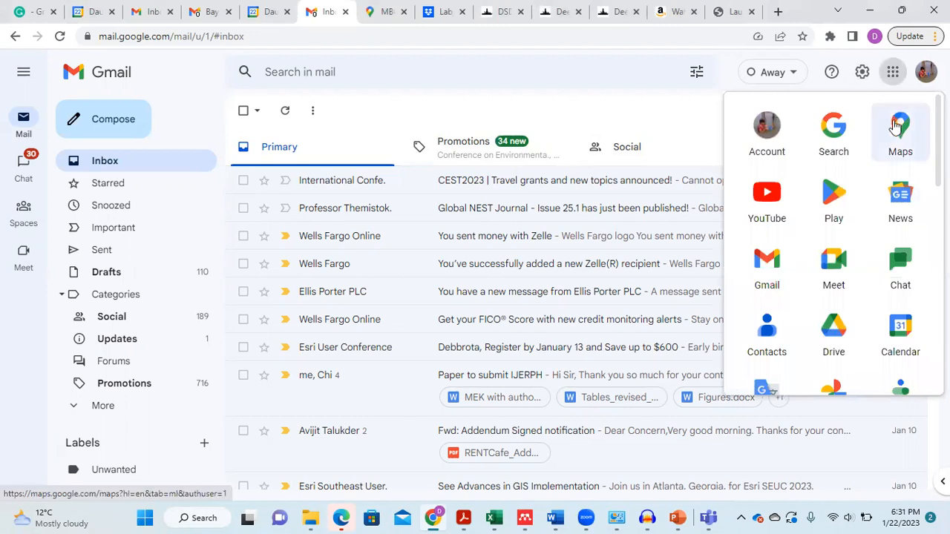
left_click(898, 138)
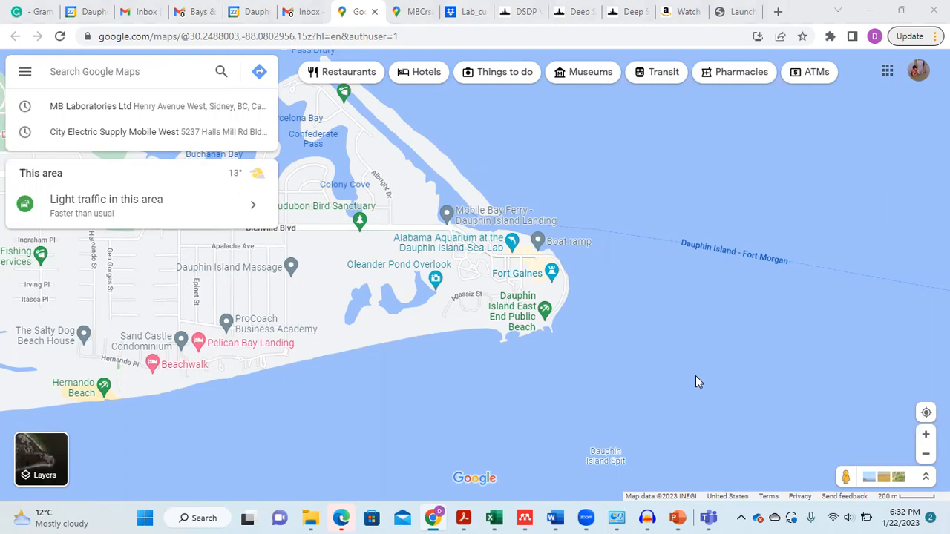
left_click(23, 77)
left_click(22, 78)
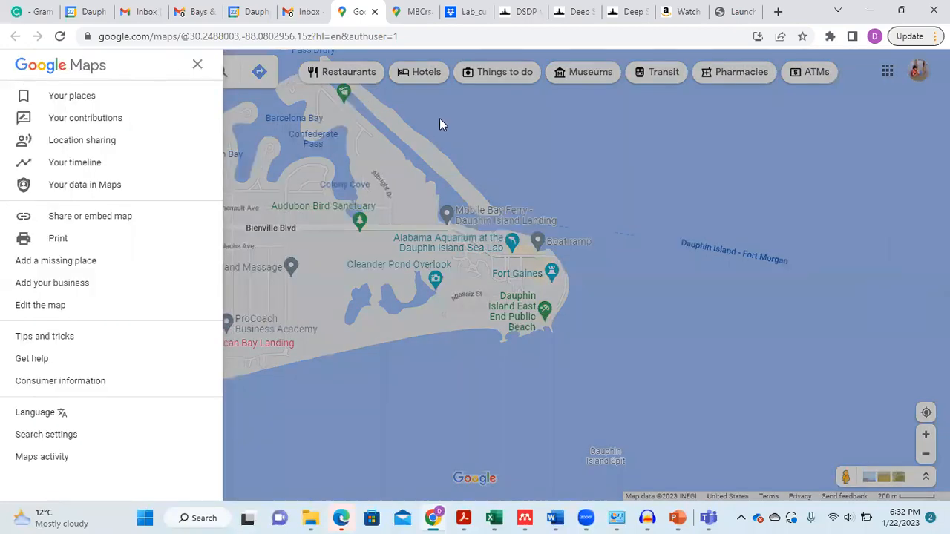
left_click(477, 129)
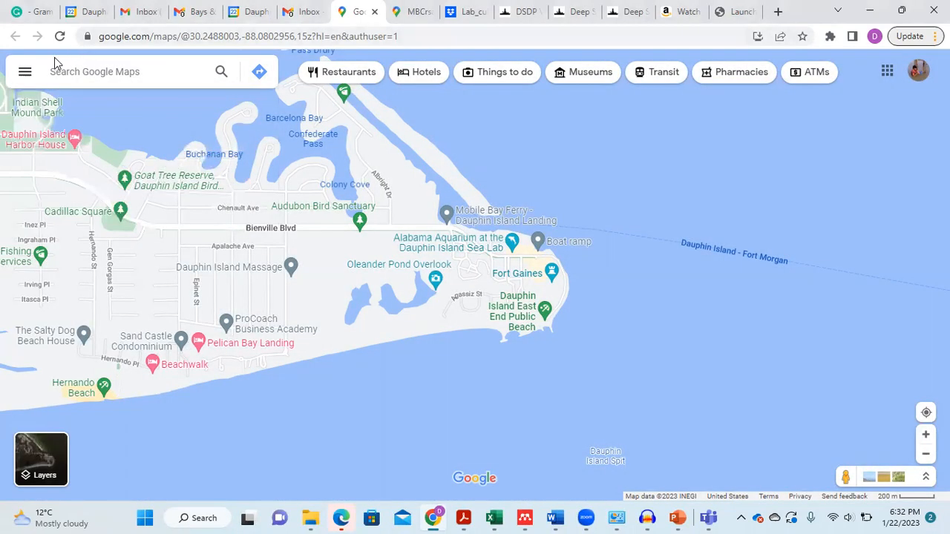
left_click(28, 72)
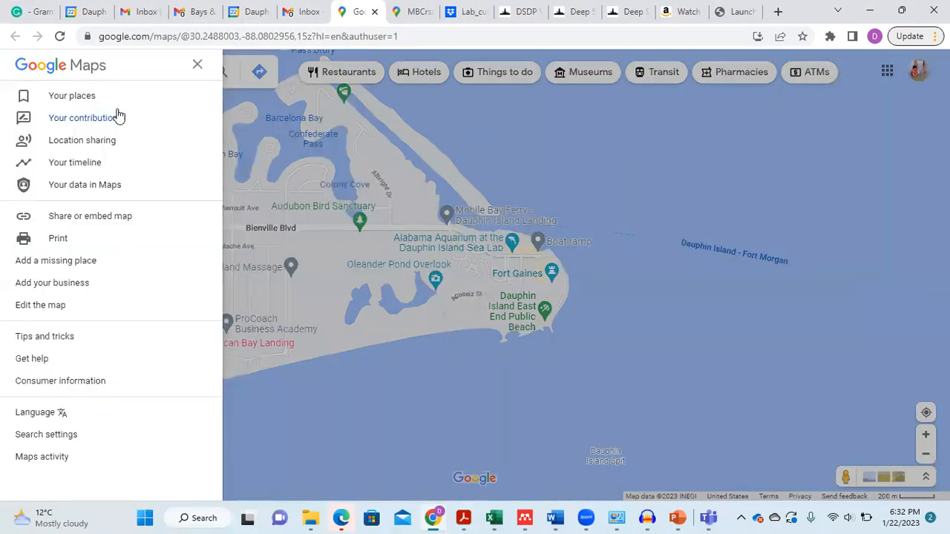
left_click(525, 120)
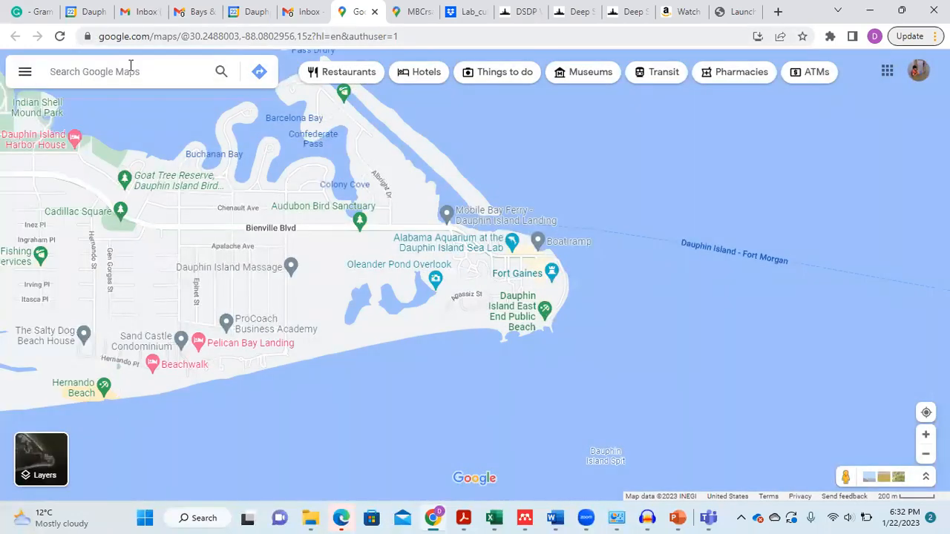
Step: Open your saved places and go through the lists, labeled and visited places to the saved maps
left_click(25, 75)
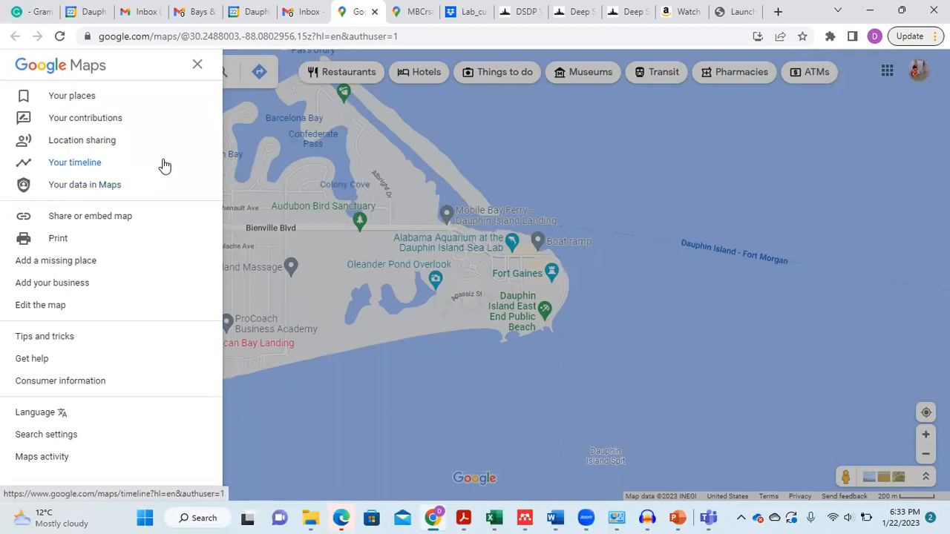
left_click(75, 101)
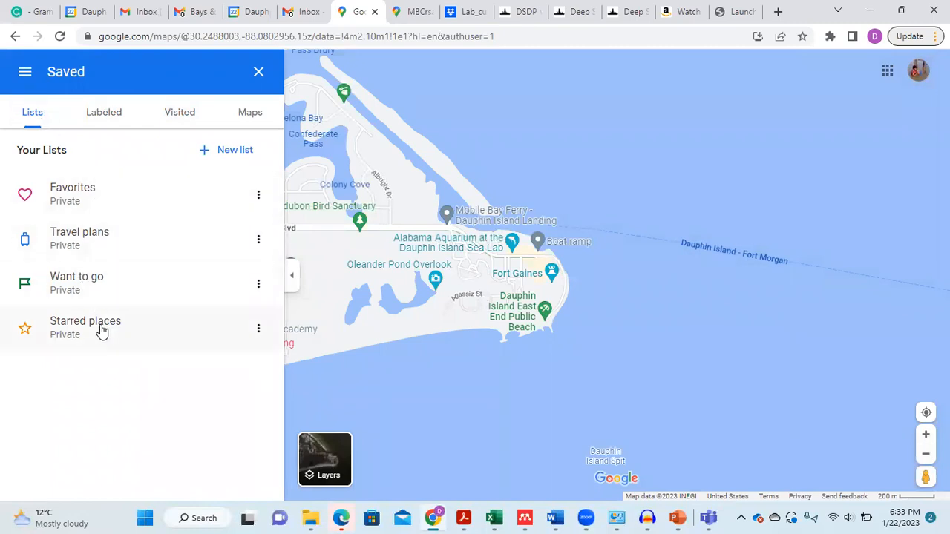
left_click(108, 115)
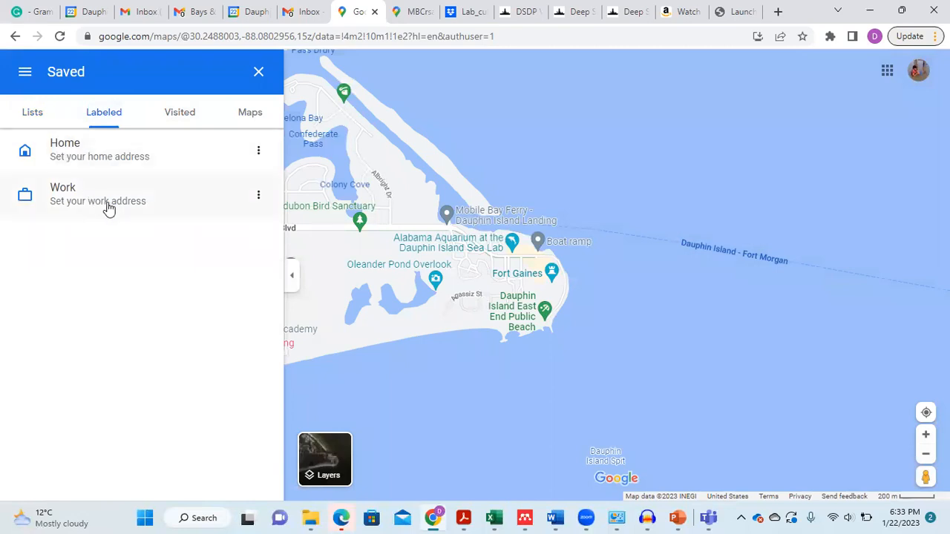
left_click(186, 113)
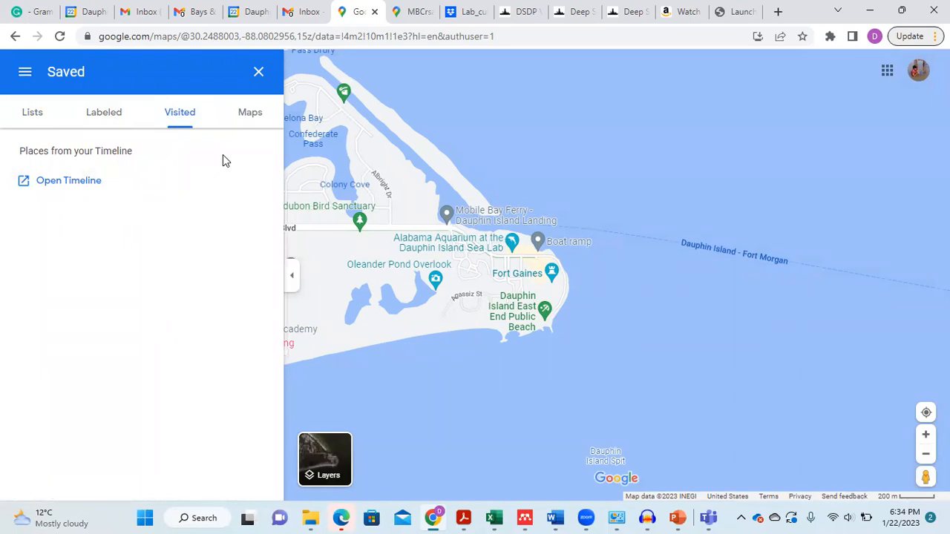
left_click(250, 115)
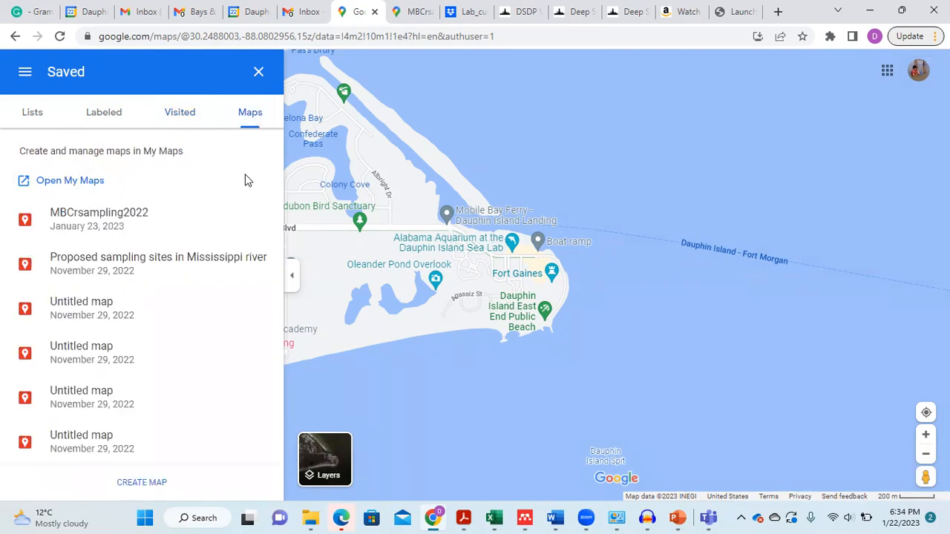
Step: Open the saved map of proposed Mississippi River sampling sites and examine its points and route from Memphis to the Gulf coast
left_click(167, 271)
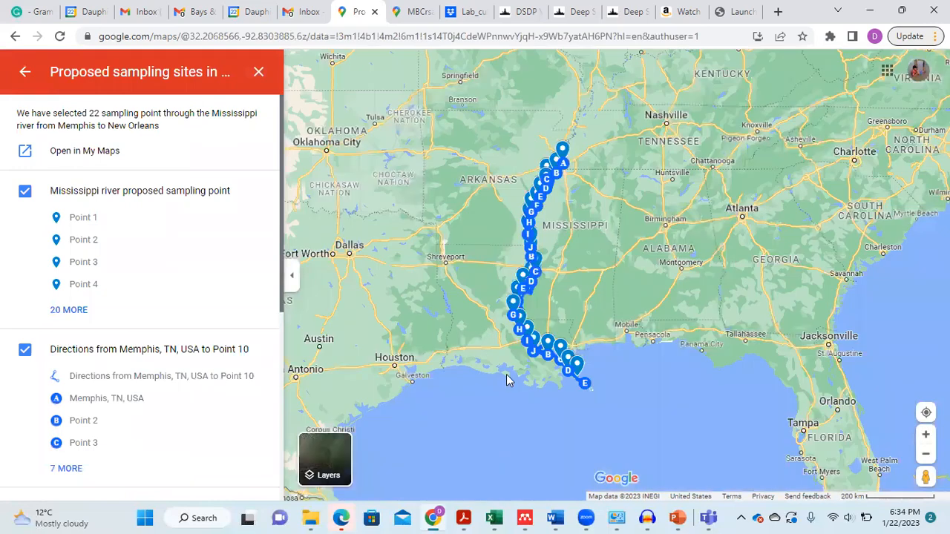
scroll(506, 380, "up", 3)
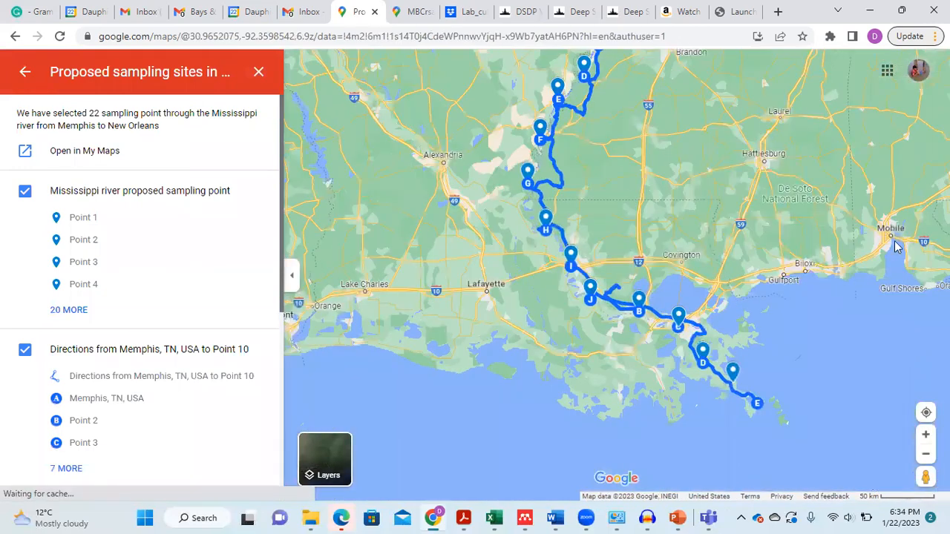
left_click_drag(749, 228, 729, 408)
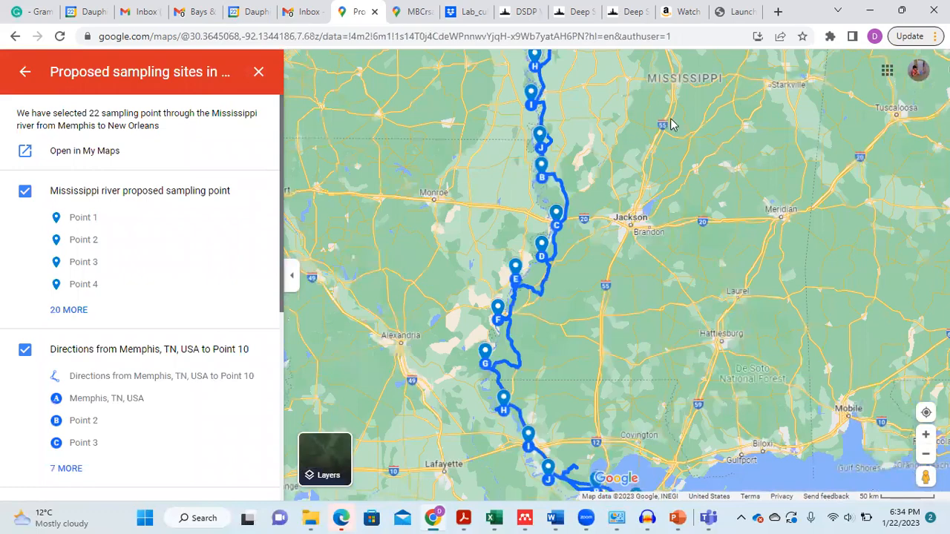
left_click_drag(664, 121, 621, 401)
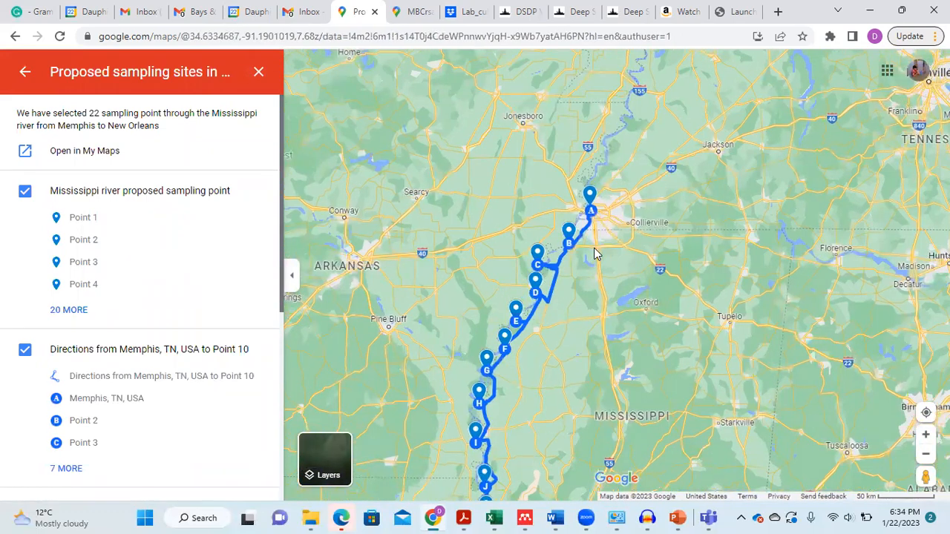
scroll(592, 251, "up", 1)
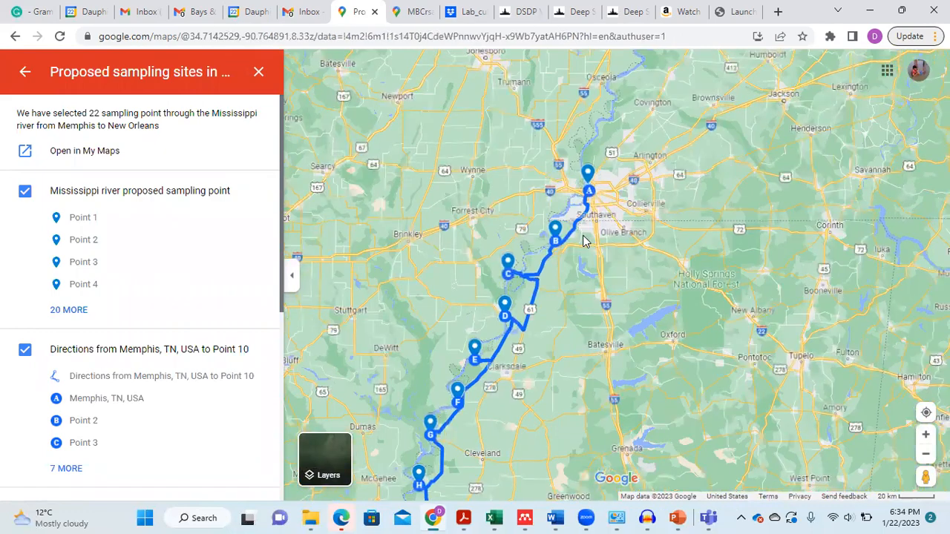
scroll(583, 241, "up", 1)
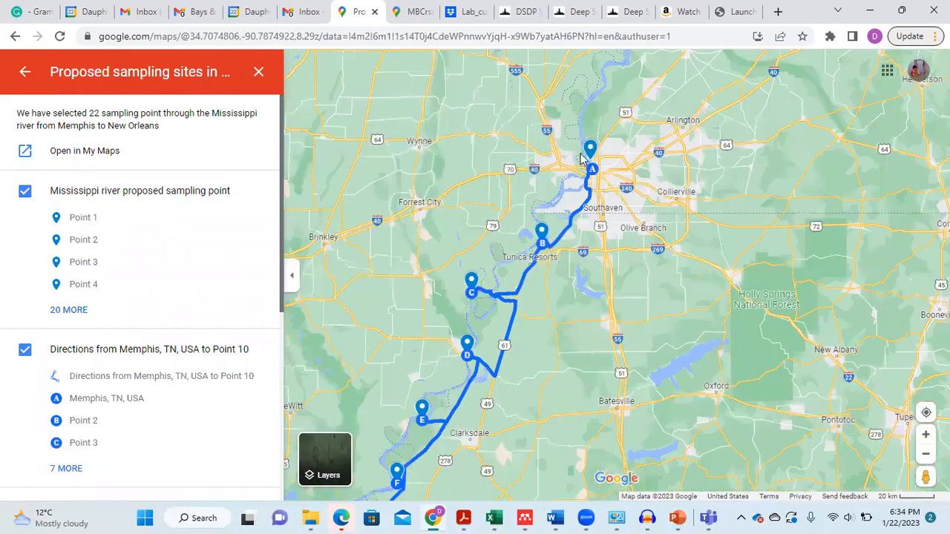
scroll(582, 242, "up", 1)
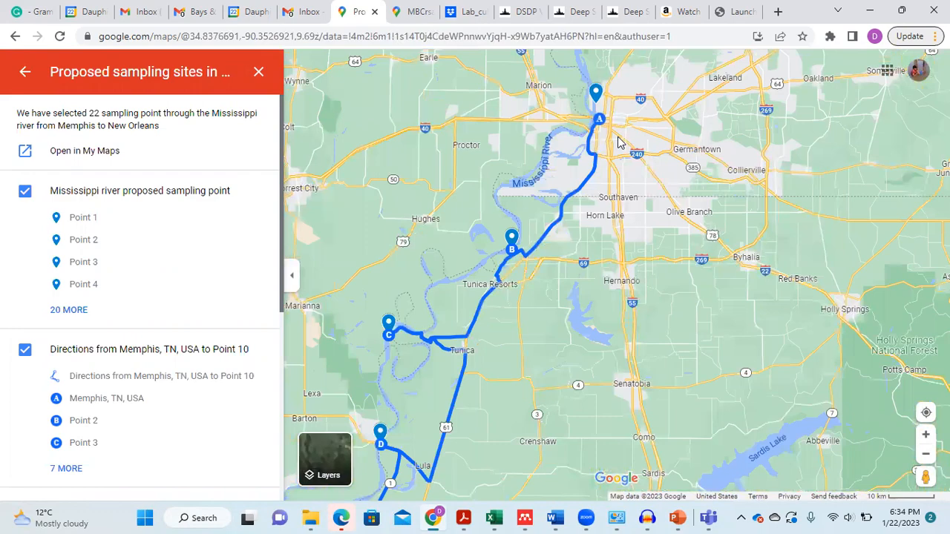
scroll(618, 142, "up", 1)
scroll(618, 143, "up", 1)
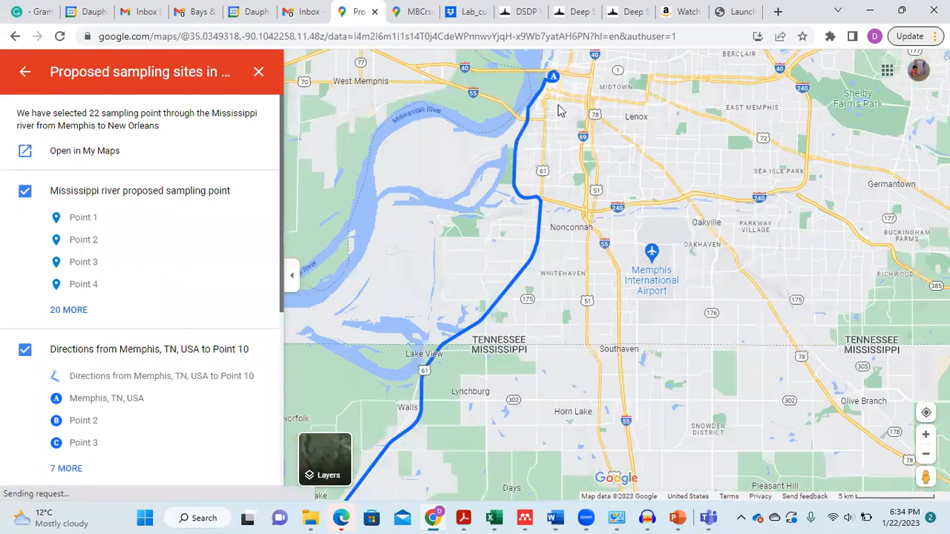
left_click_drag(560, 109, 589, 222)
scroll(589, 225, "down", 1)
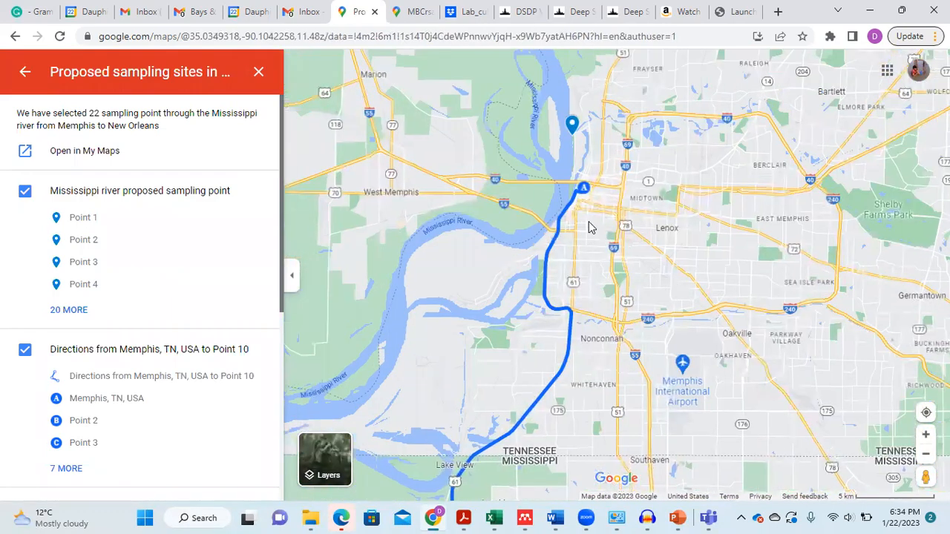
scroll(589, 226, "down", 5)
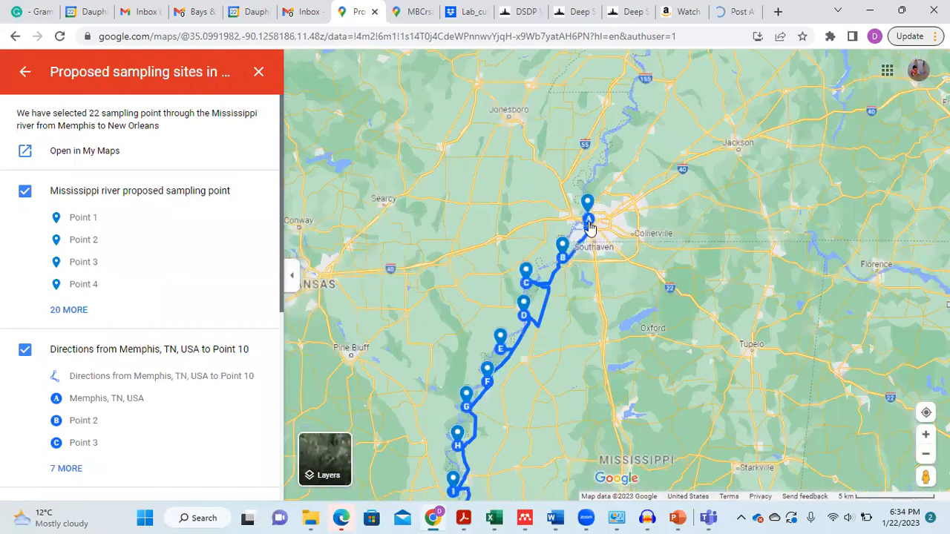
scroll(547, 327, "up", 2)
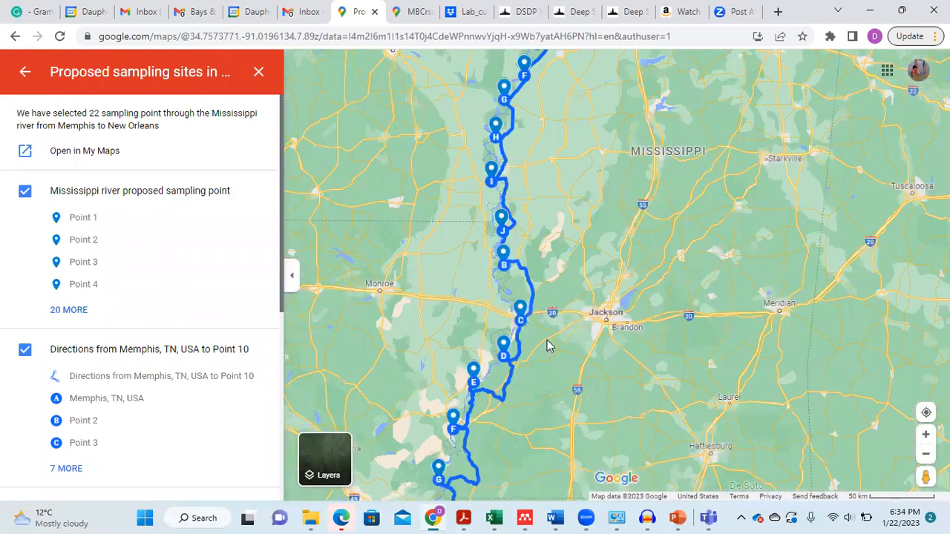
scroll(546, 340, "down", 3)
left_click_drag(607, 406, 560, 297)
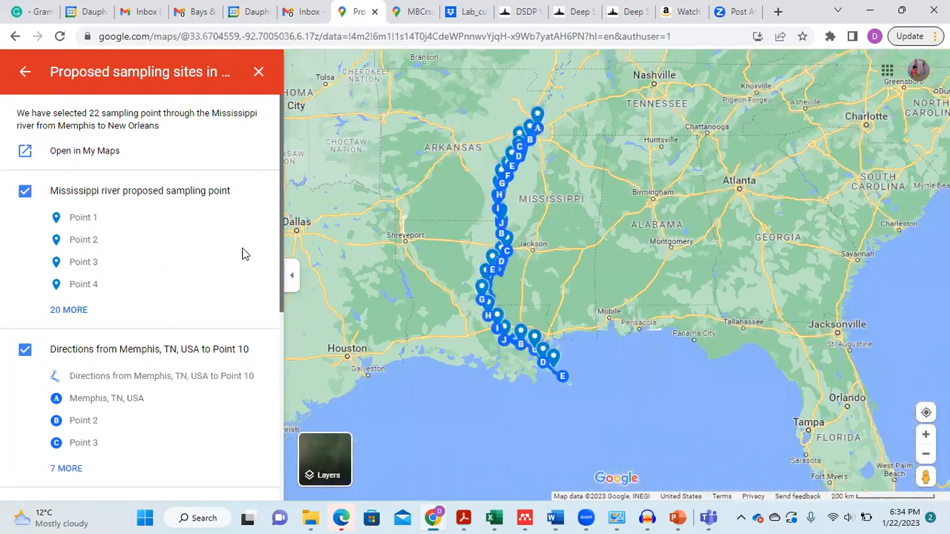
Step: Return to the saved maps and create a new custom map in My Maps
left_click(25, 75)
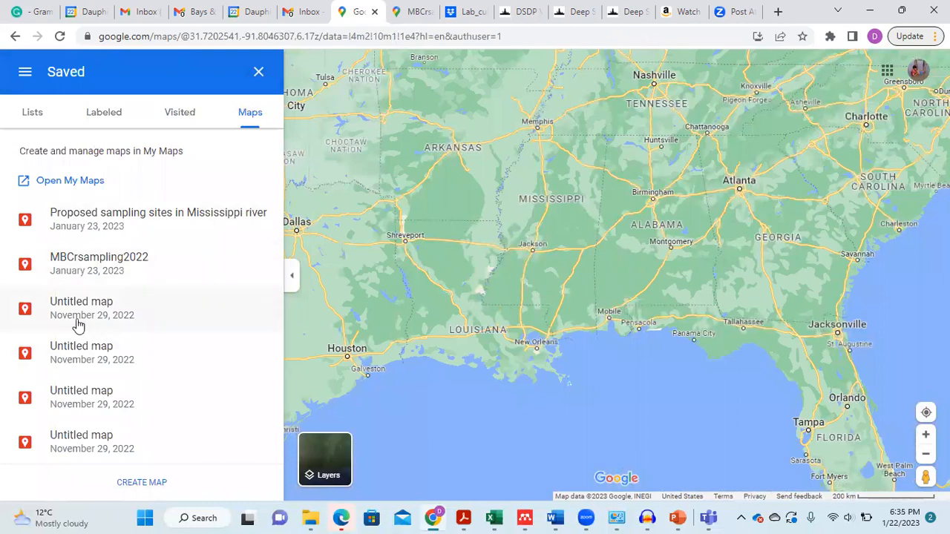
left_click(142, 490)
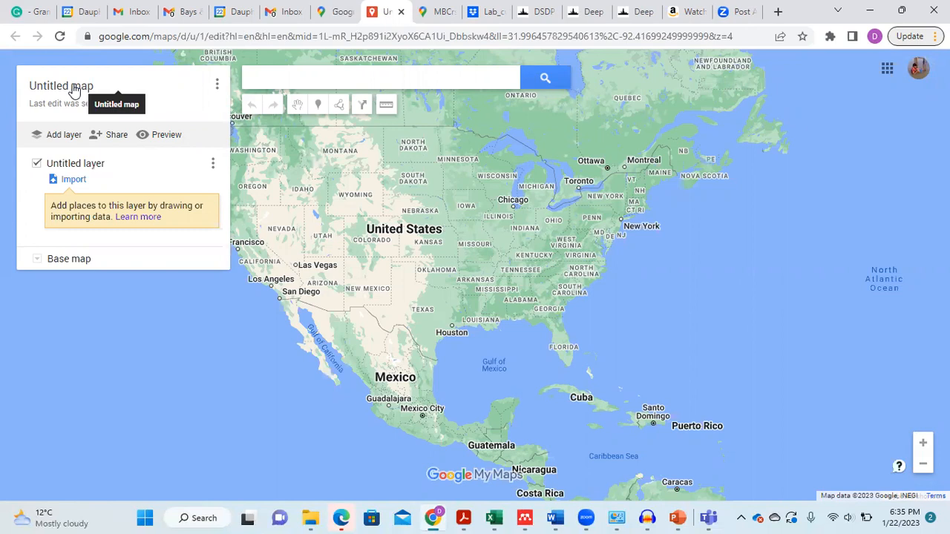
Step: Start another new blank map from the options of the current untitled map
left_click(216, 85)
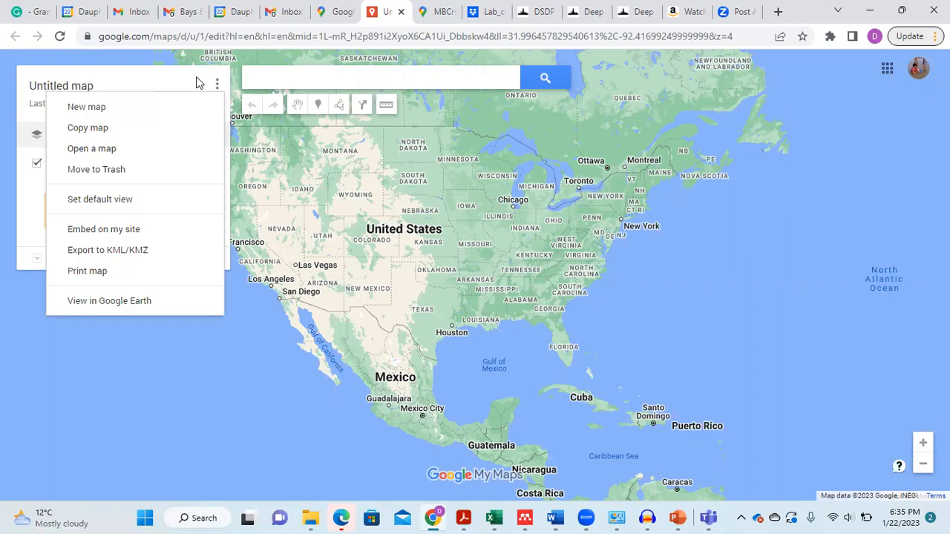
left_click(197, 82)
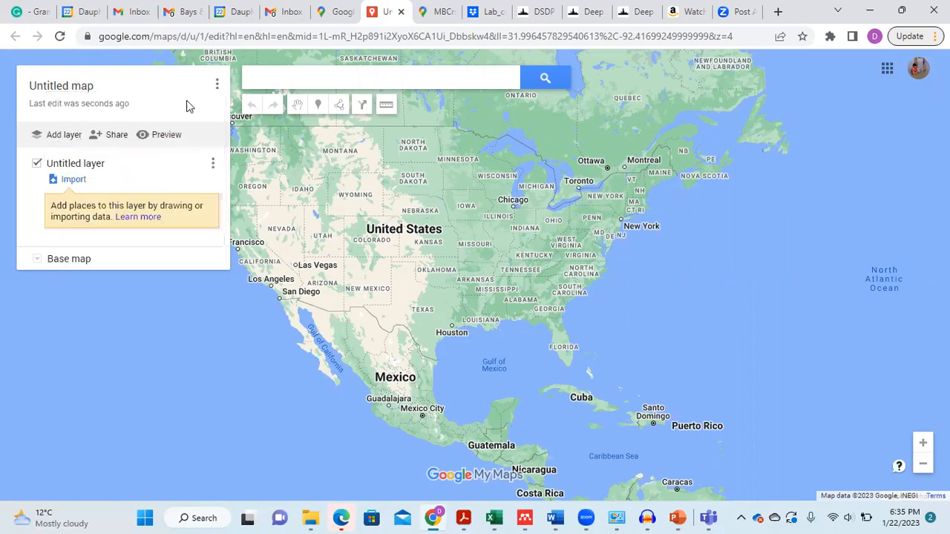
left_click(218, 87)
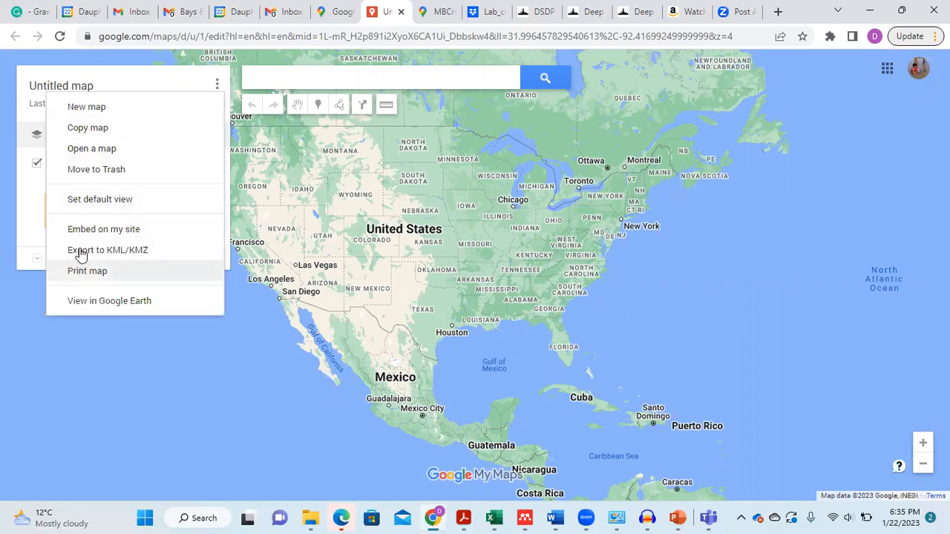
left_click(84, 108)
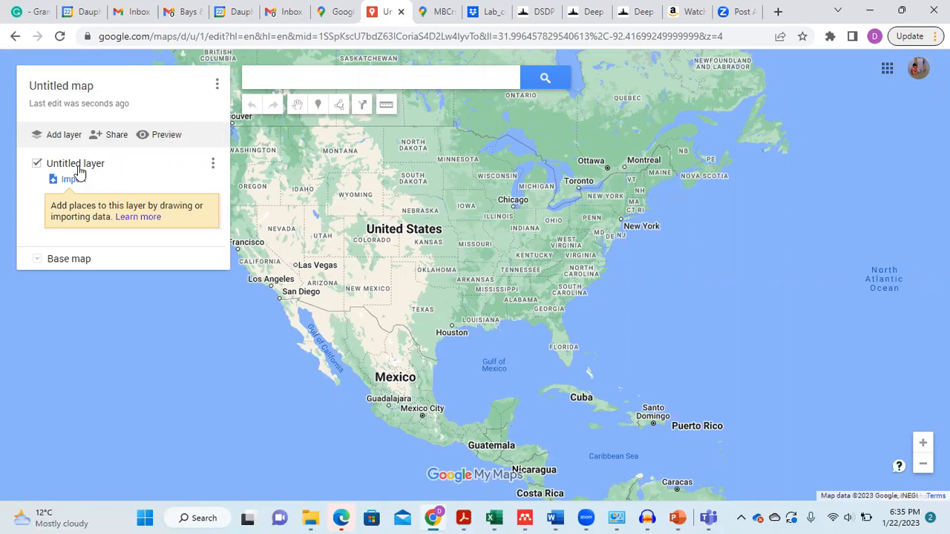
Step: Look over the untitled layer's options and its file import sources without importing anything
left_click(212, 166)
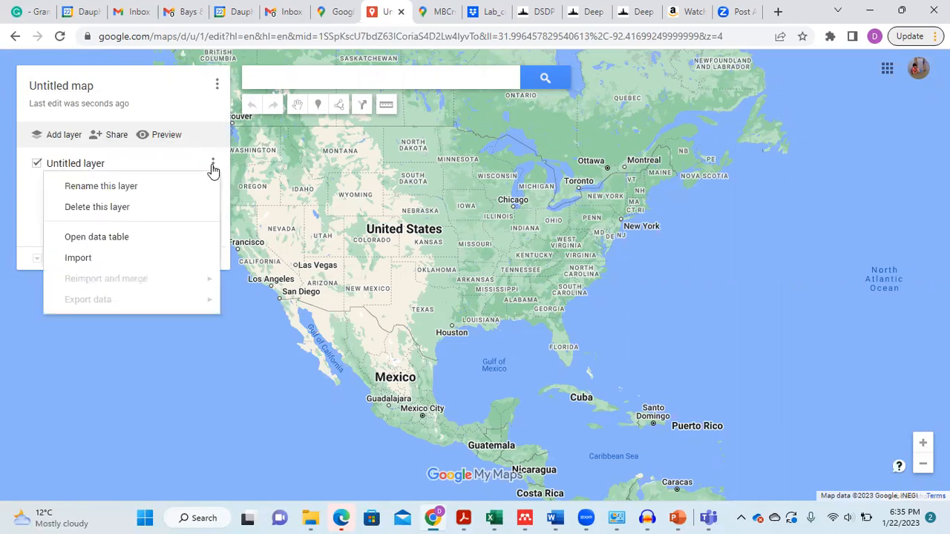
left_click(213, 167)
left_click(213, 166)
left_click(213, 166)
left_click(213, 166)
left_click(127, 163)
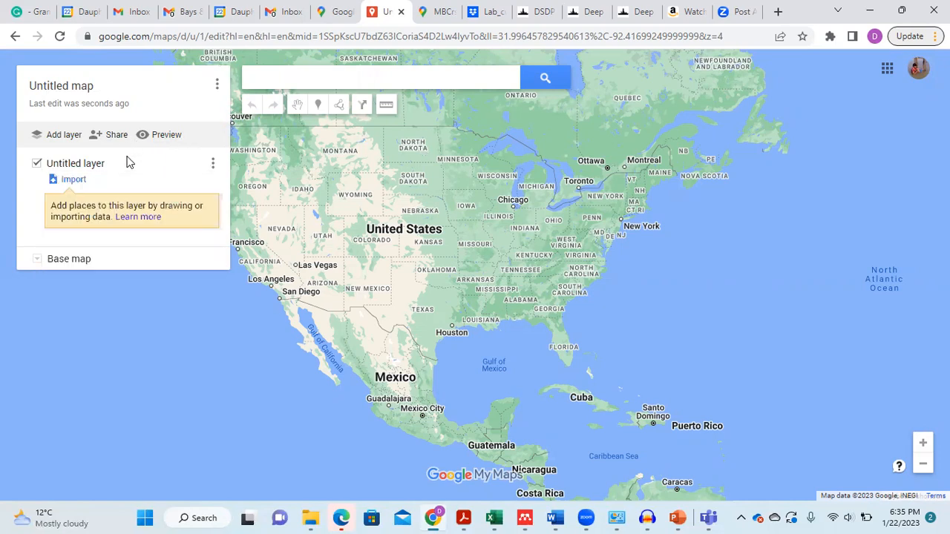
left_click(71, 181)
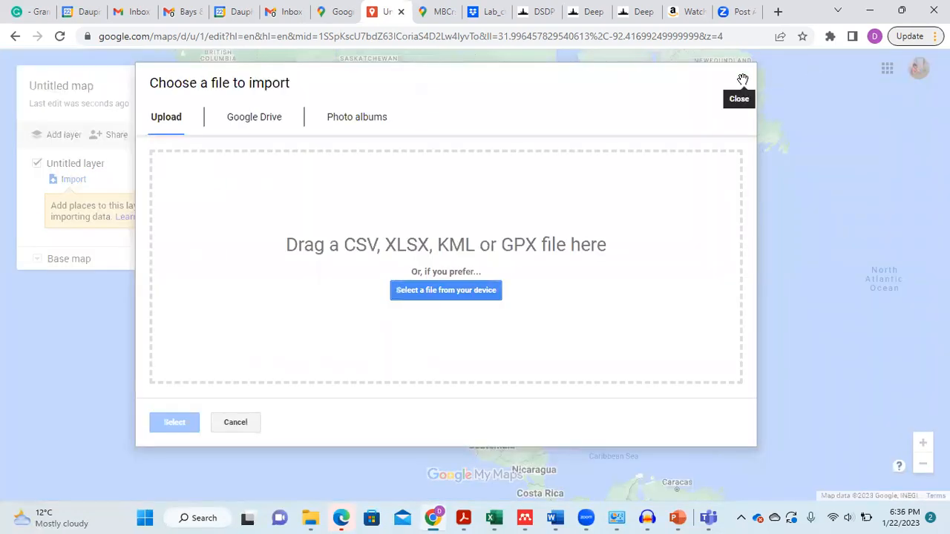
left_click(742, 84)
left_click(213, 165)
left_click(213, 165)
left_click(212, 165)
left_click(177, 162)
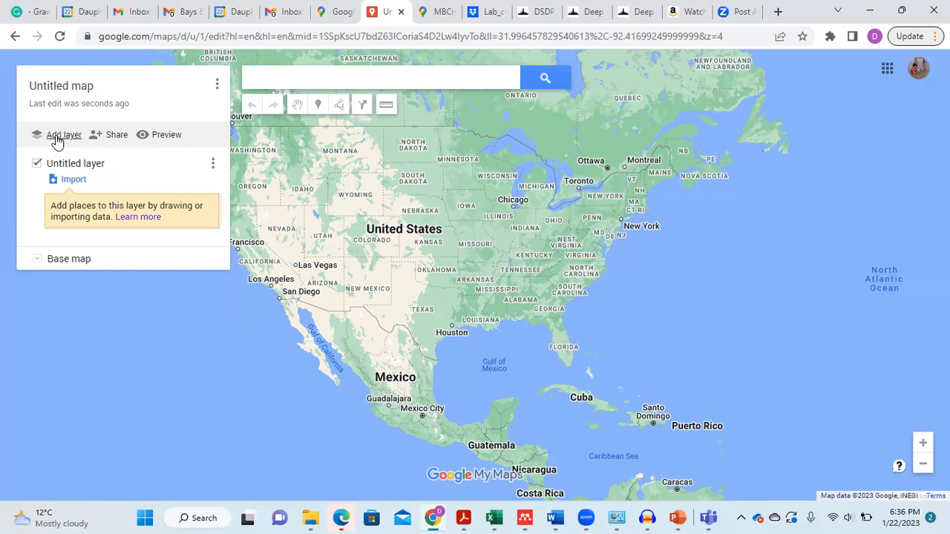
Step: Hide the existing untitled layer and add a second layer to the map
left_click(39, 165)
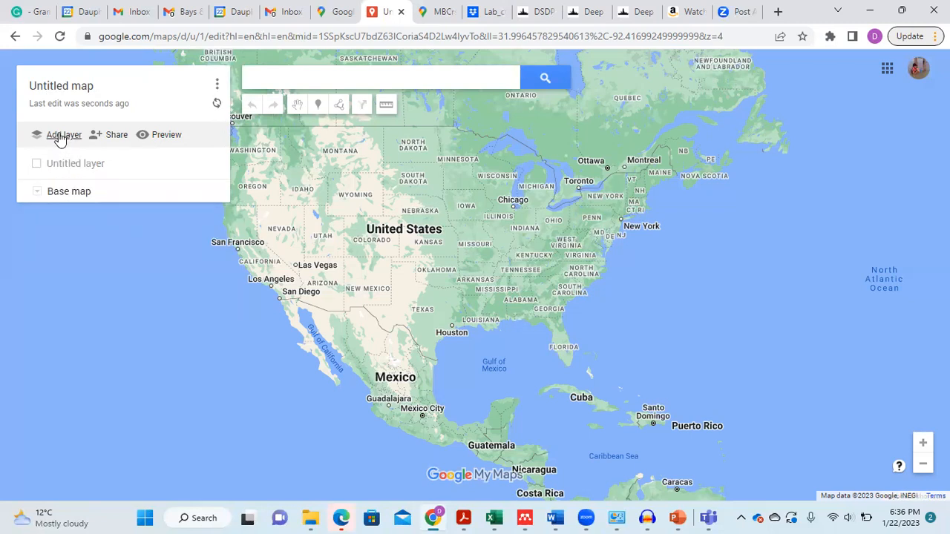
left_click(60, 136)
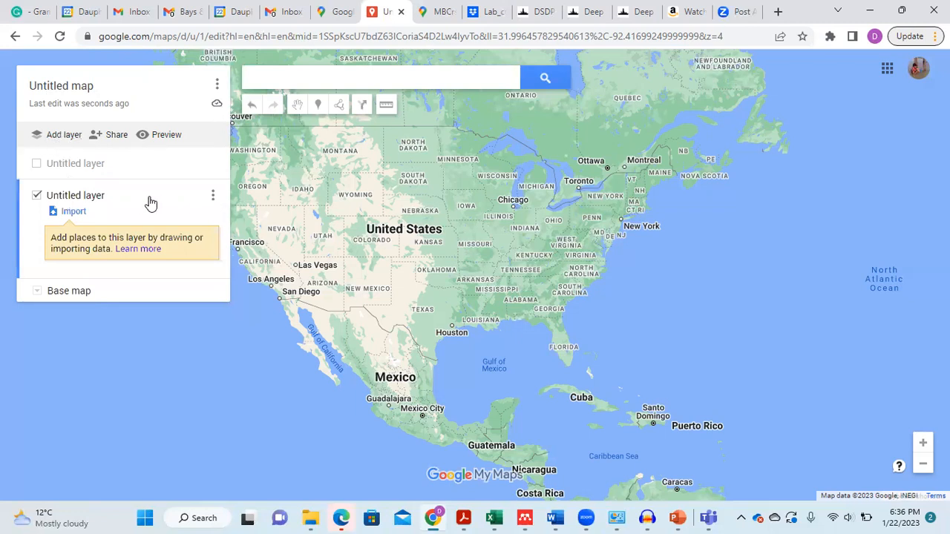
Step: Look over the second layer's options without choosing any and view the oceans and continents across the whole world map
left_click(213, 196)
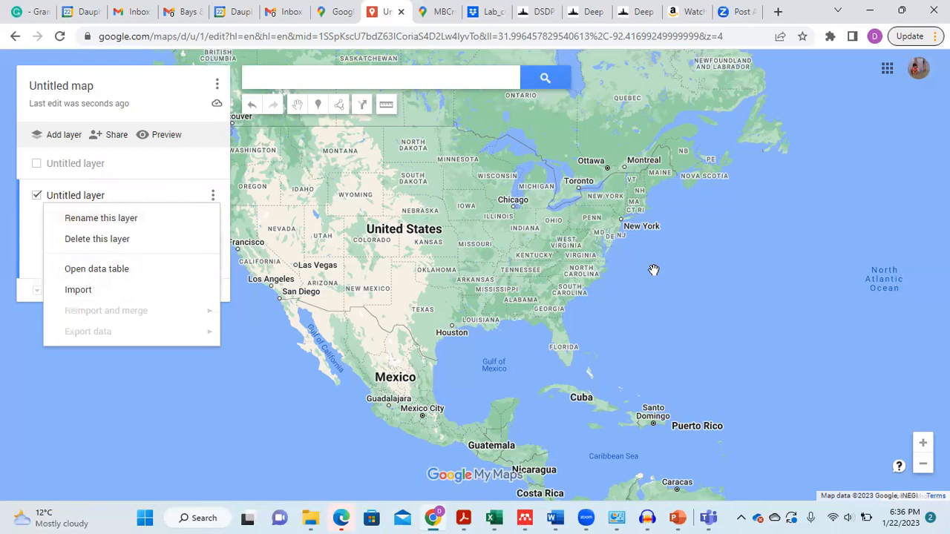
left_click(687, 265)
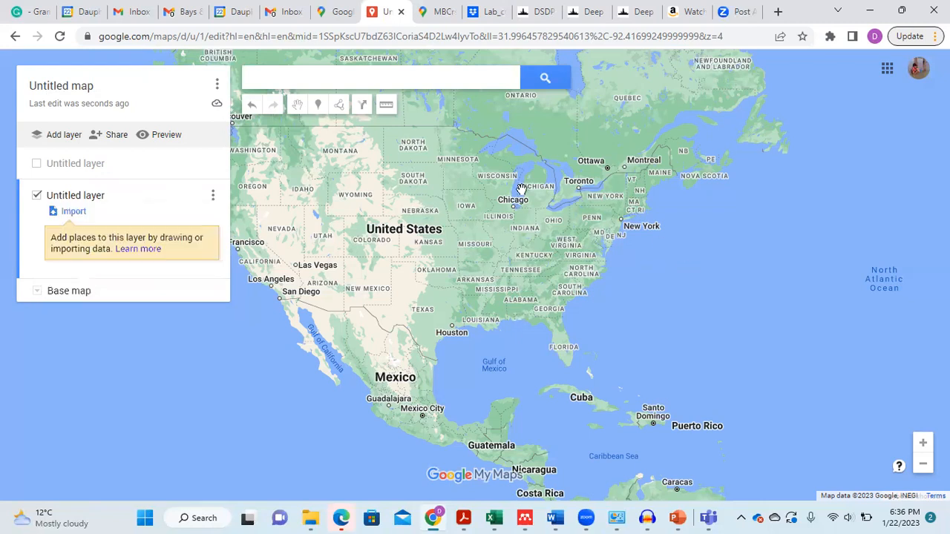
scroll(516, 191, "down", 1)
scroll(515, 190, "down", 2)
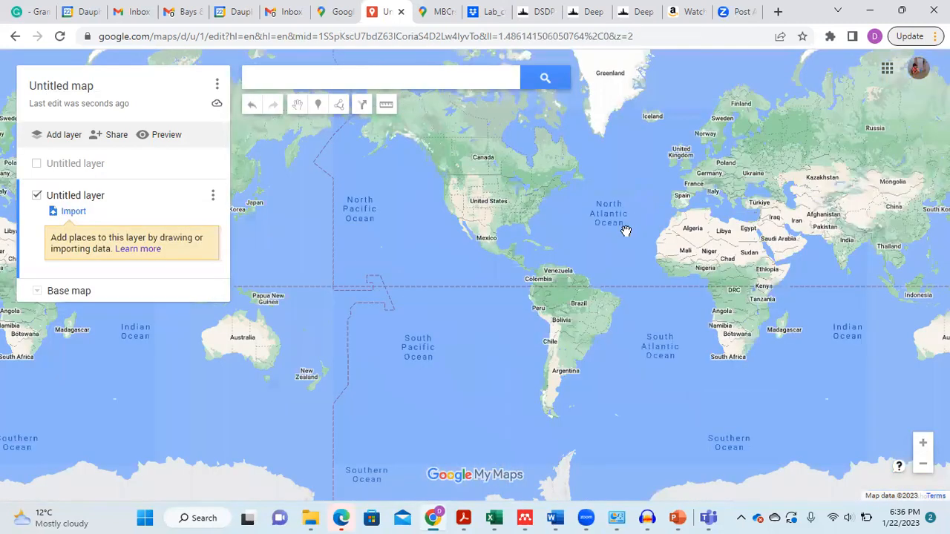
left_click_drag(511, 224, 320, 217)
left_click_drag(454, 263, 384, 207)
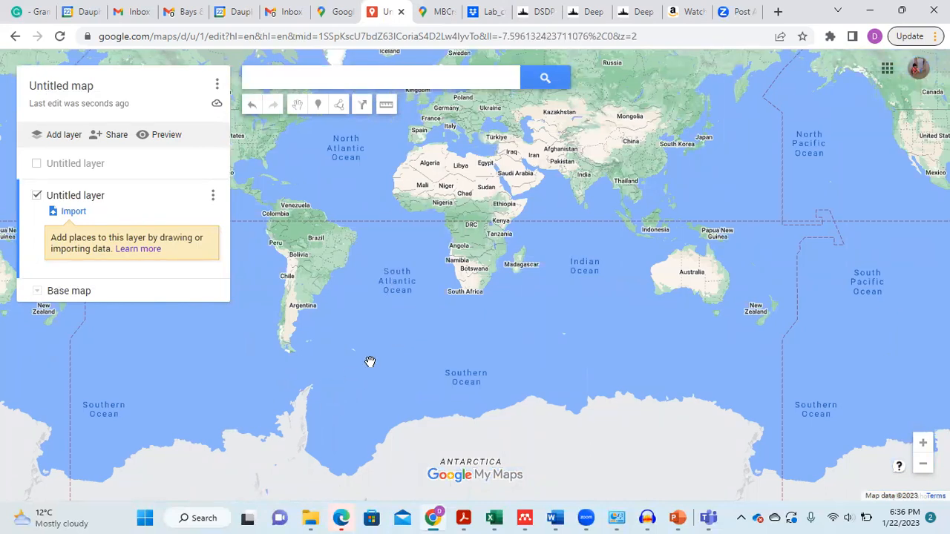
left_click_drag(468, 309, 551, 364)
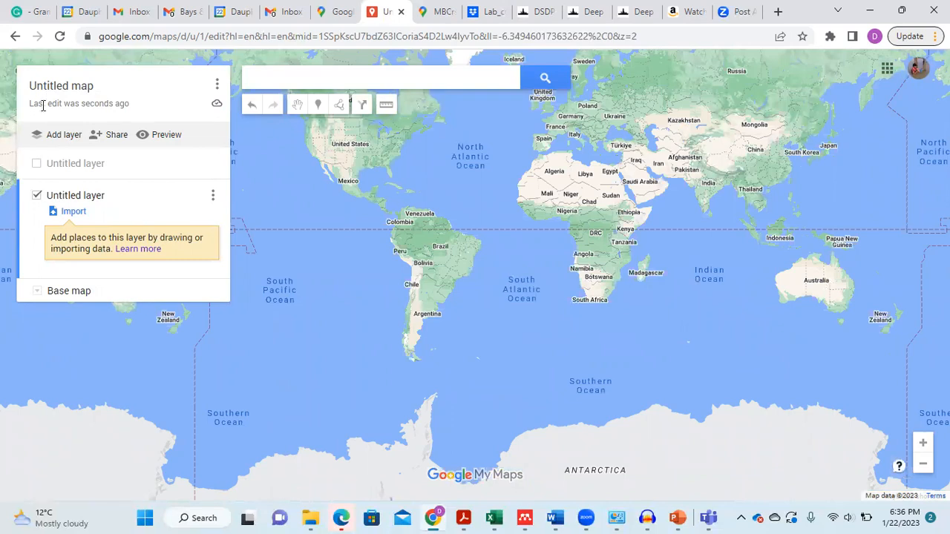
Step: Leave the untitled map without using its options and return to the saved maps in Google Maps
left_click(217, 86)
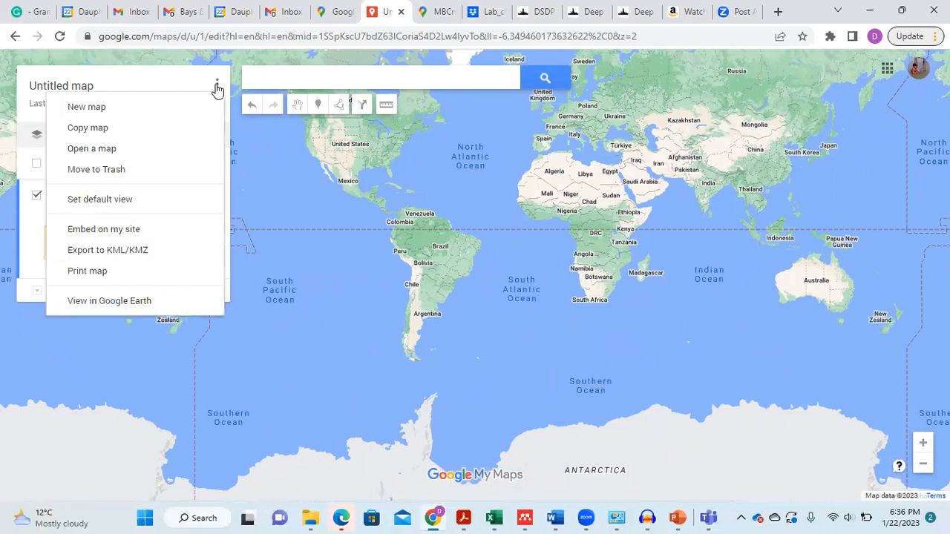
left_click(16, 36)
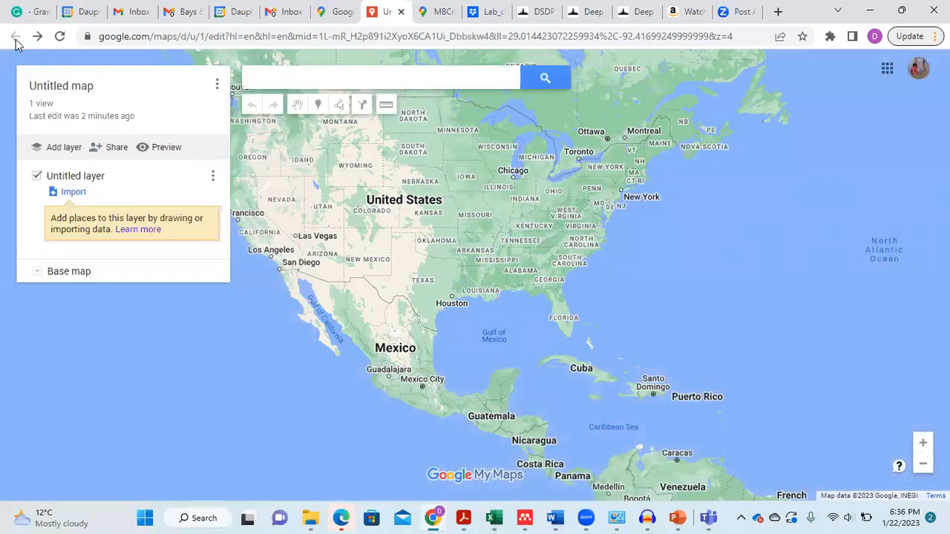
key("ctrl+w")
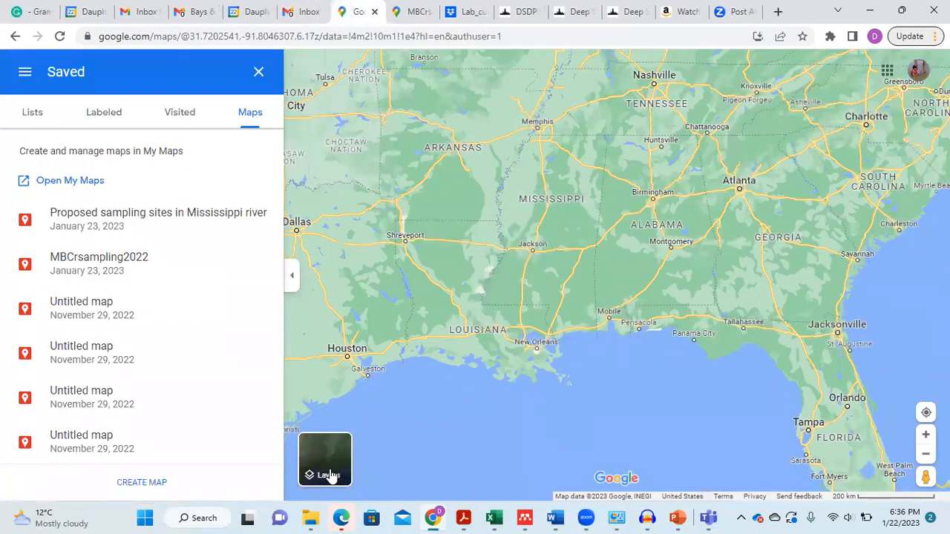
Step: Switch the map to satellite imagery and check the coordinates of a spot in the Atlantic east of Florida
mouse_move(331, 475)
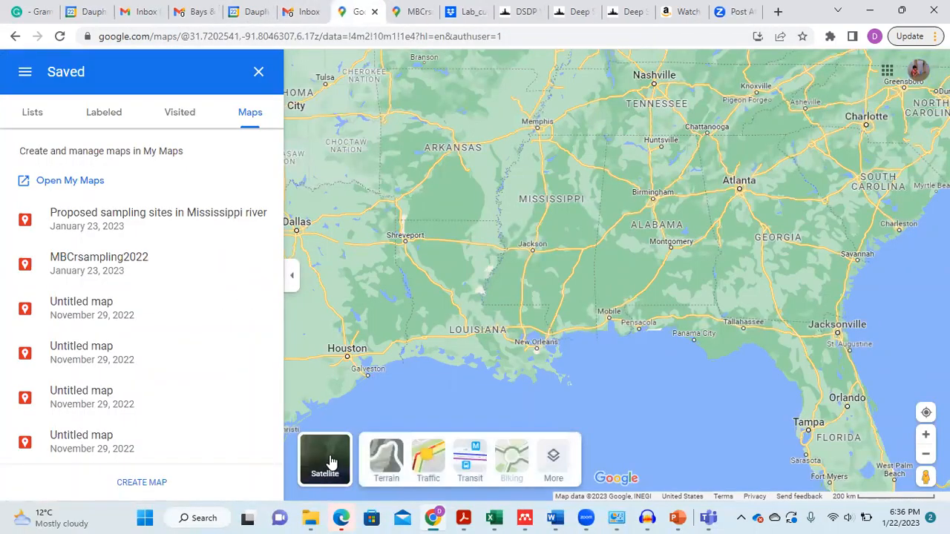
left_click(330, 462)
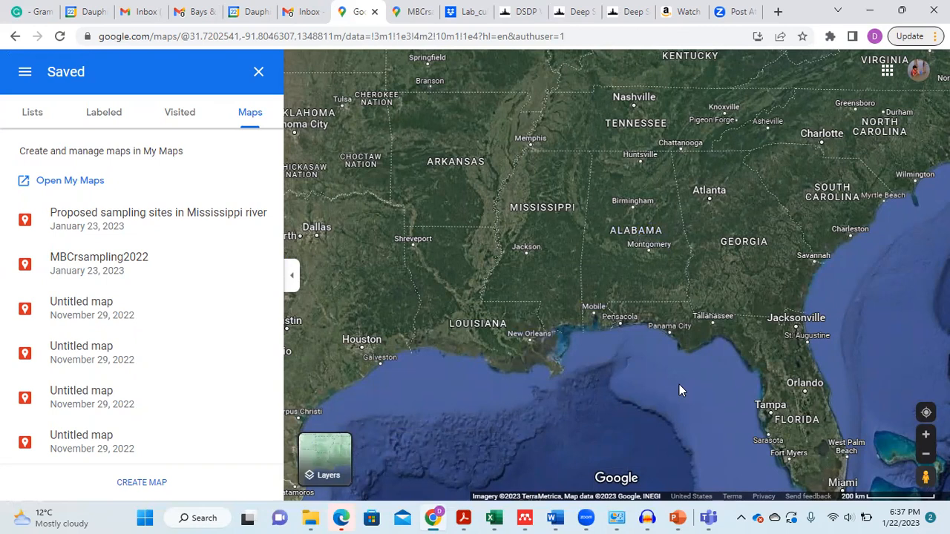
left_click(849, 340)
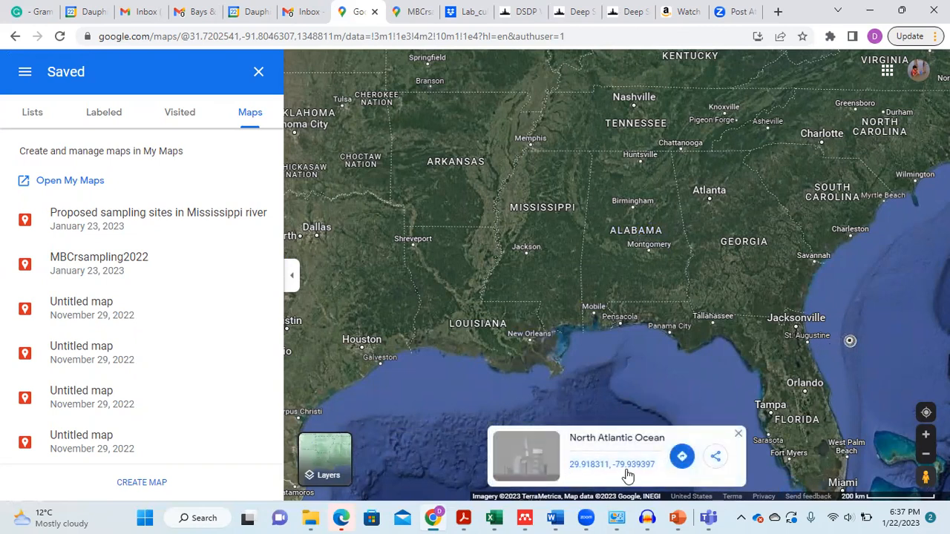
left_click(738, 434)
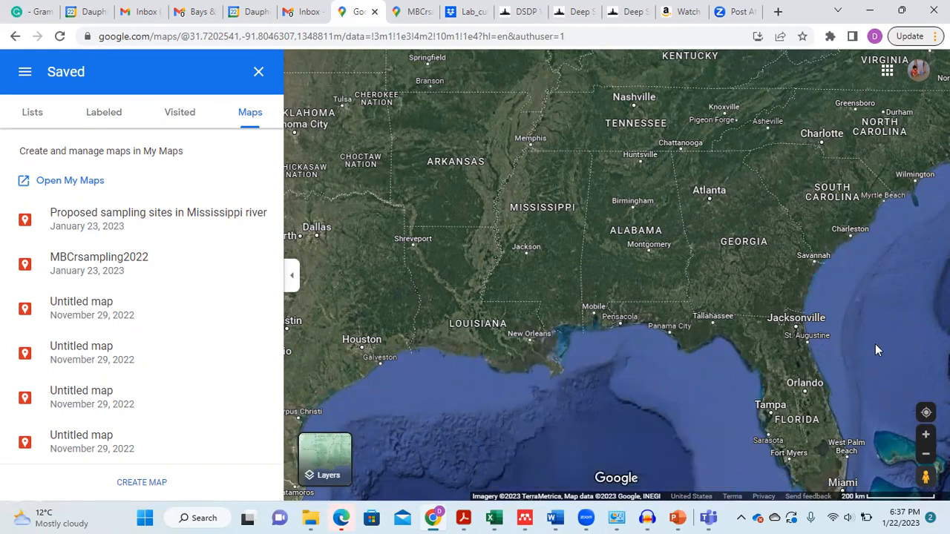
Step: Switch back to the default map and check the coordinates of a spot farther out in the Atlantic
left_click(317, 469)
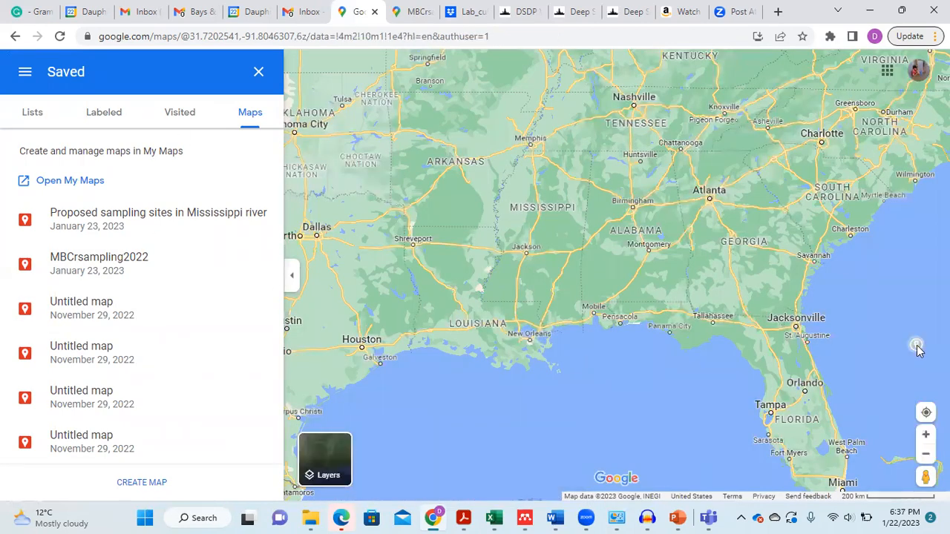
left_click(916, 345)
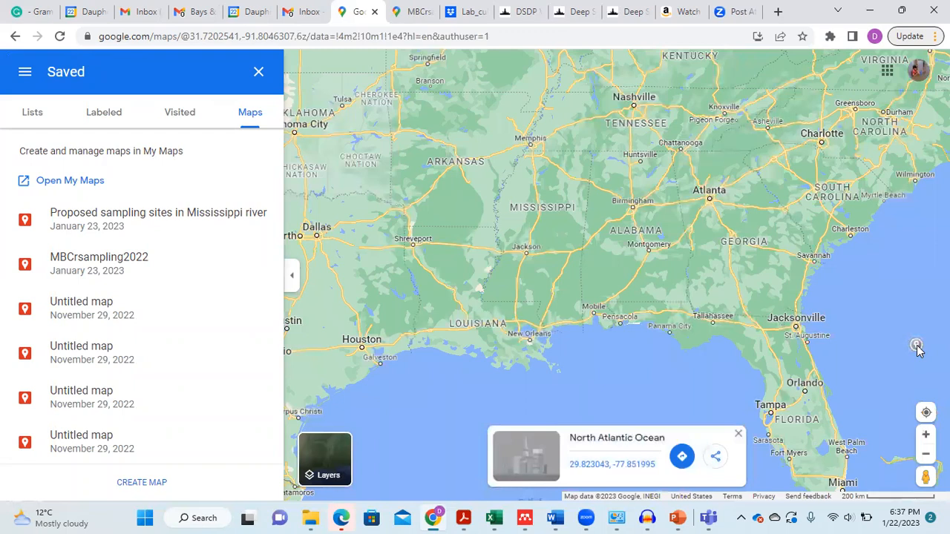
left_click(738, 436)
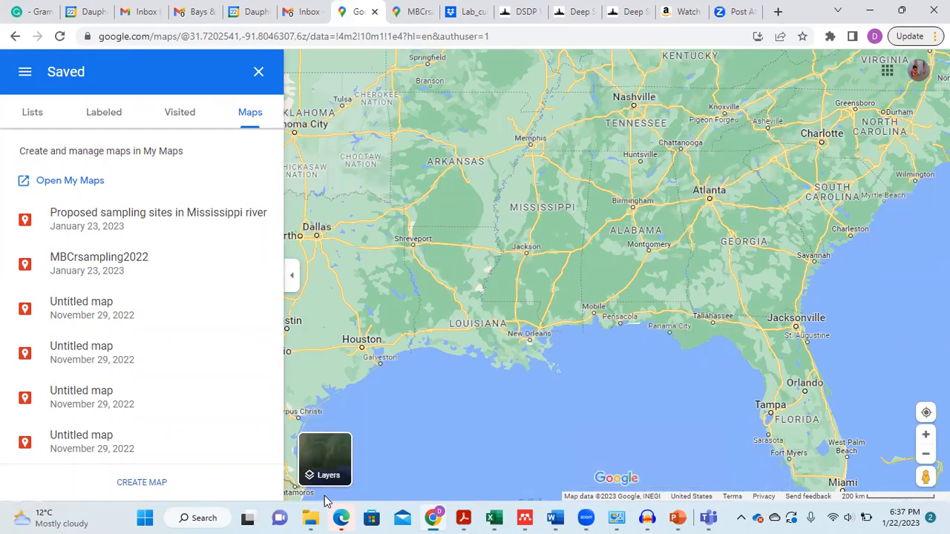
mouse_move(328, 466)
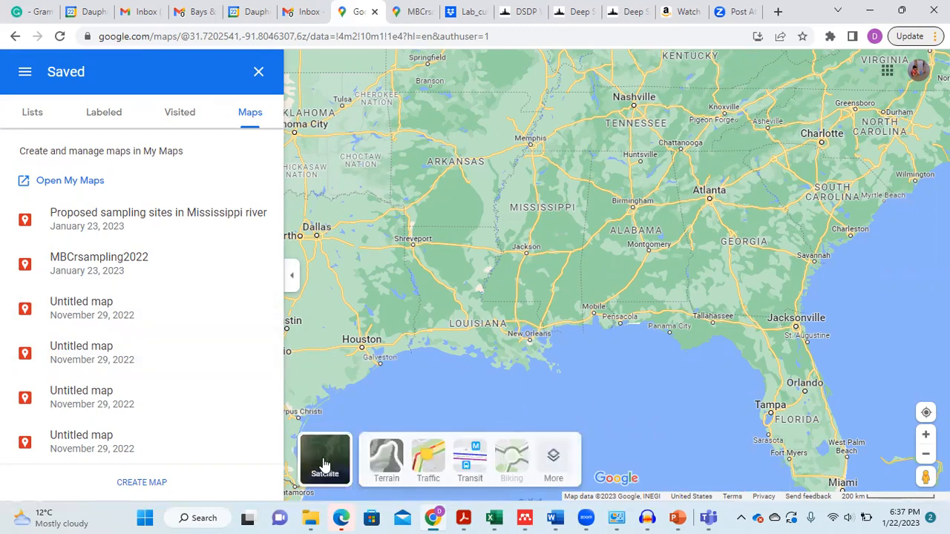
Step: Create another new custom map from the saved maps and bring the South Atlantic Ocean into view
left_click(152, 483)
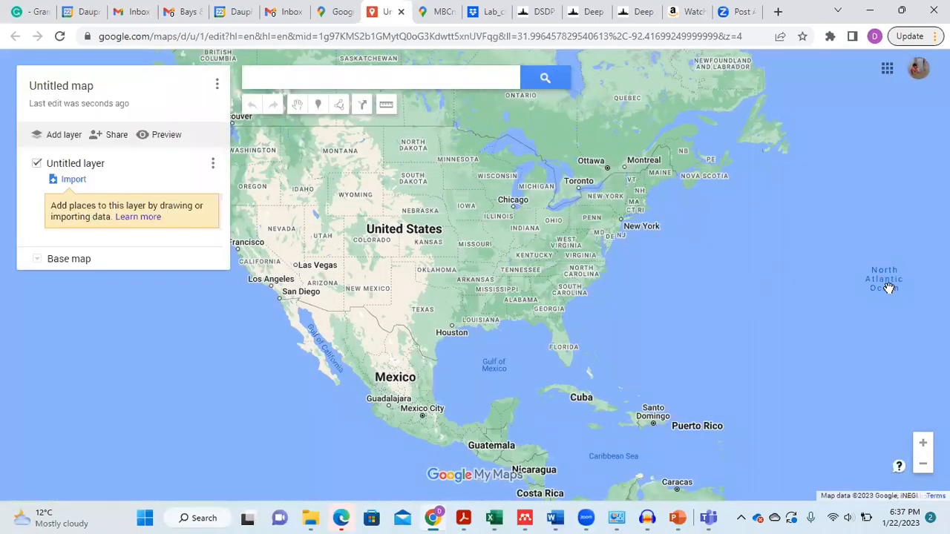
scroll(777, 289, "down", 1)
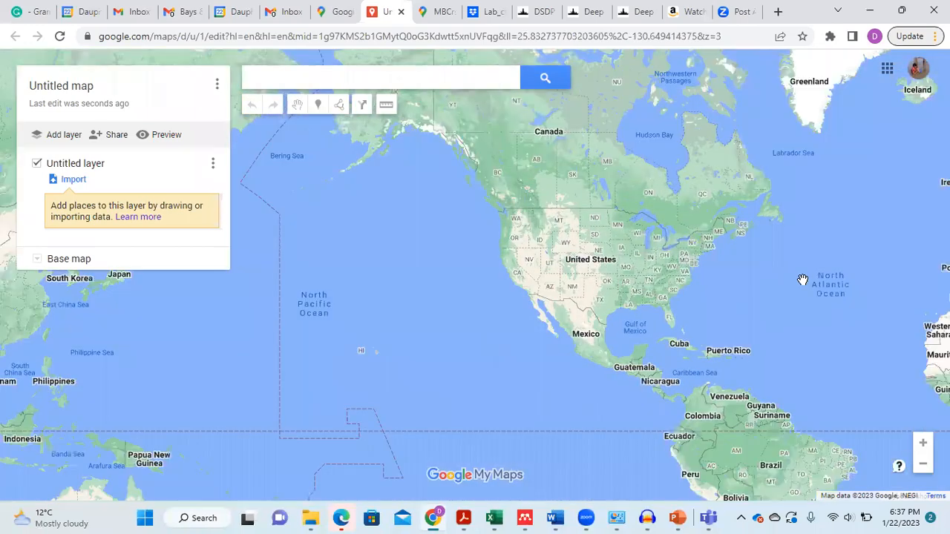
left_click_drag(801, 277, 448, 280)
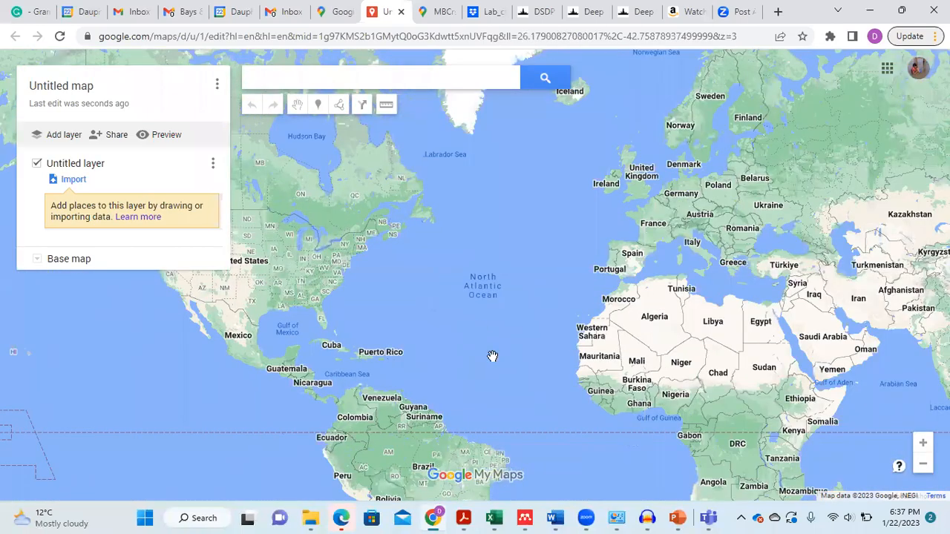
left_click_drag(515, 394, 503, 207)
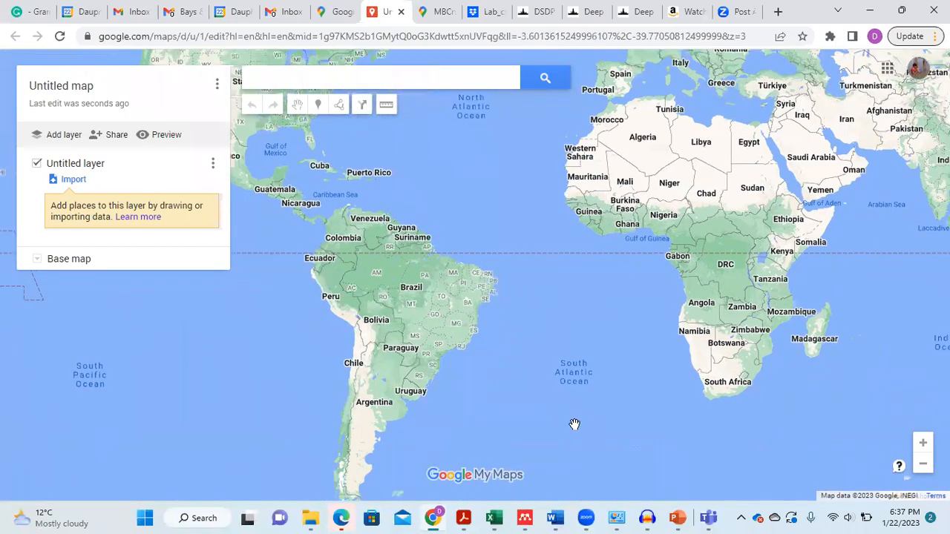
Step: Look over the available base map styles and the layer name dialog without changing anything
left_click(40, 261)
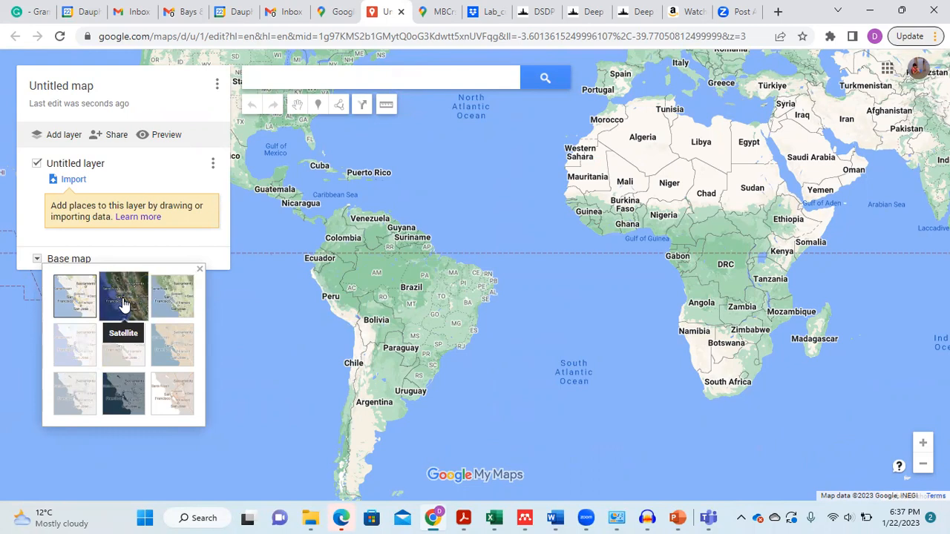
left_click(250, 321)
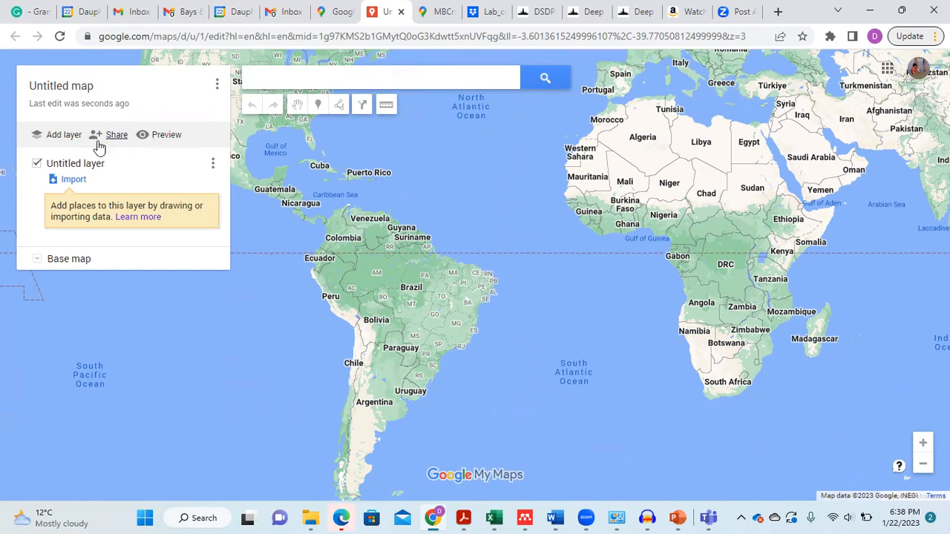
left_click(78, 164)
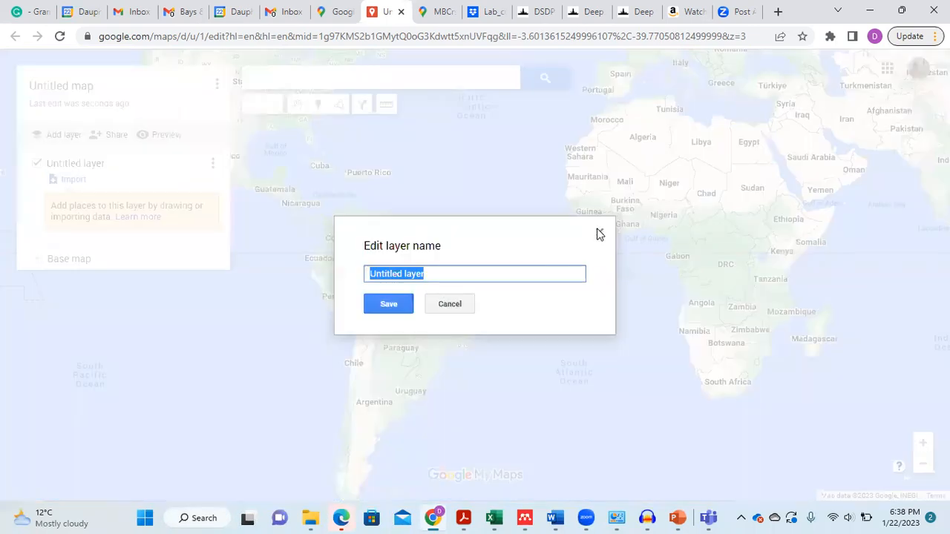
left_click(600, 233)
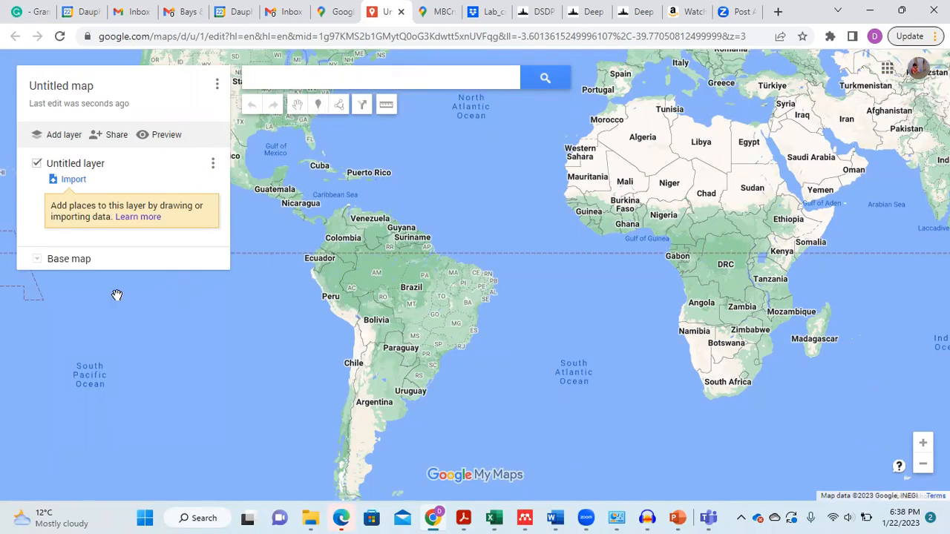
Step: Add a marker in the South Atlantic Ocean east of Brazil and save it with the name "Sampling point q"
left_click(317, 109)
left_click(548, 344)
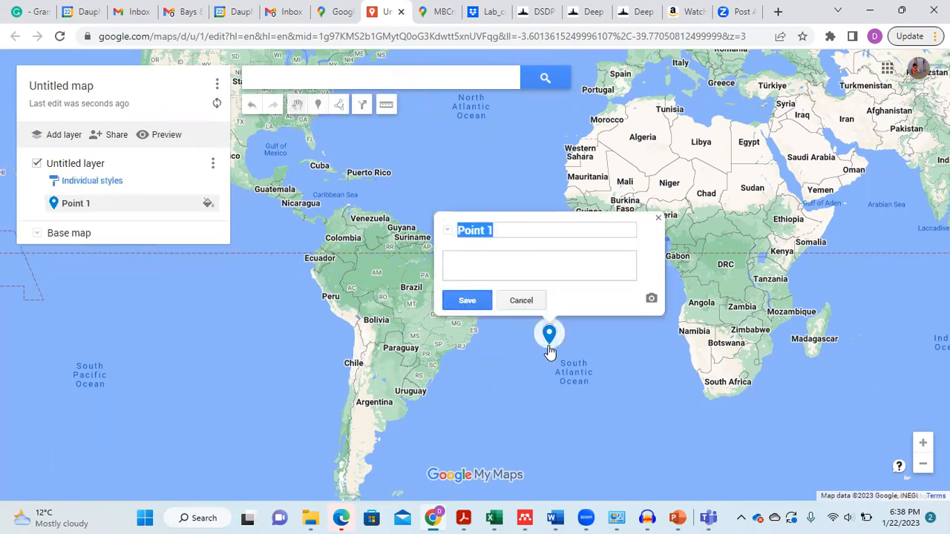
left_click(544, 220)
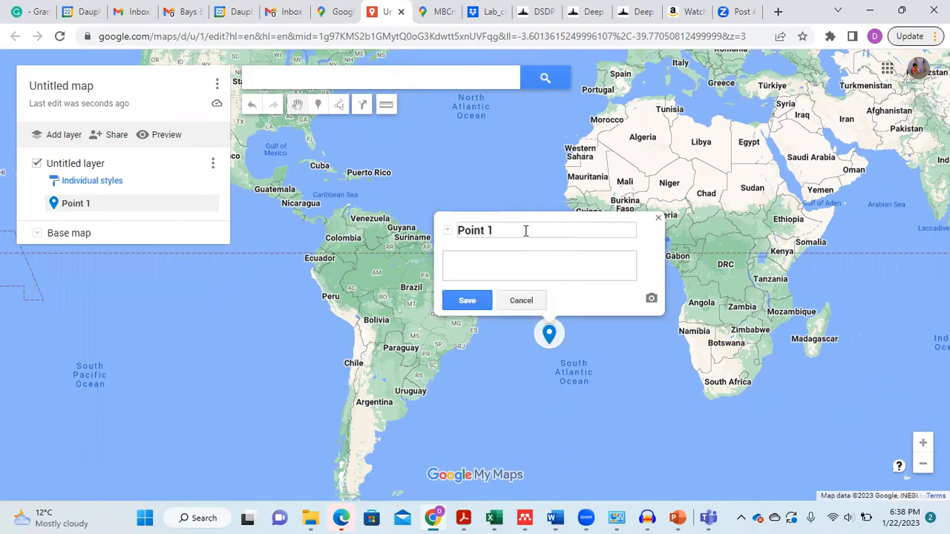
key("BackSpace")
key("BackSpace")
key("BackSpace")
key("BackSpace")
type("WO")
key("BackSpace")
key("BackSpace")
type("SA")
key("BackSpace")
key("BackSpace")
type("Sampling poi")
left_click(466, 301)
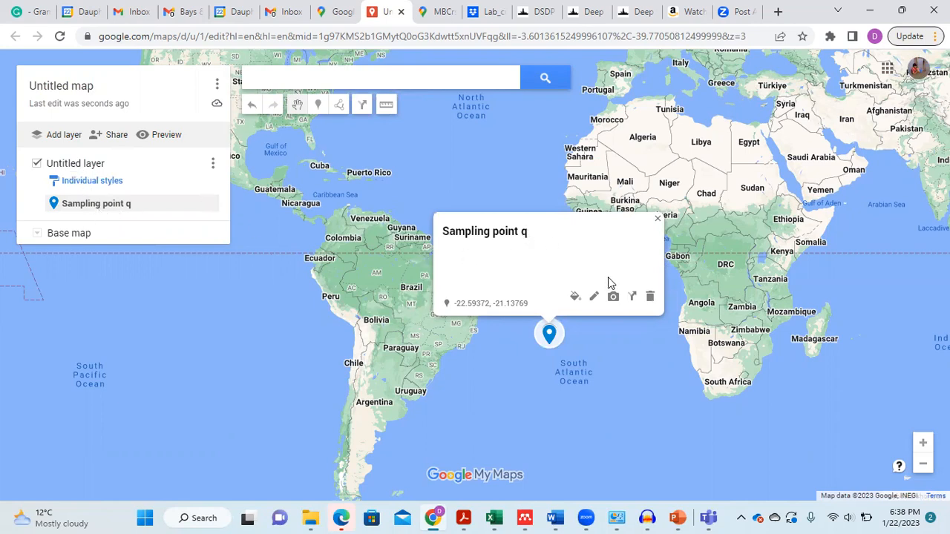
Step: Rename the South Atlantic marker as "Sampling point 1" and close its info window
left_click(593, 298)
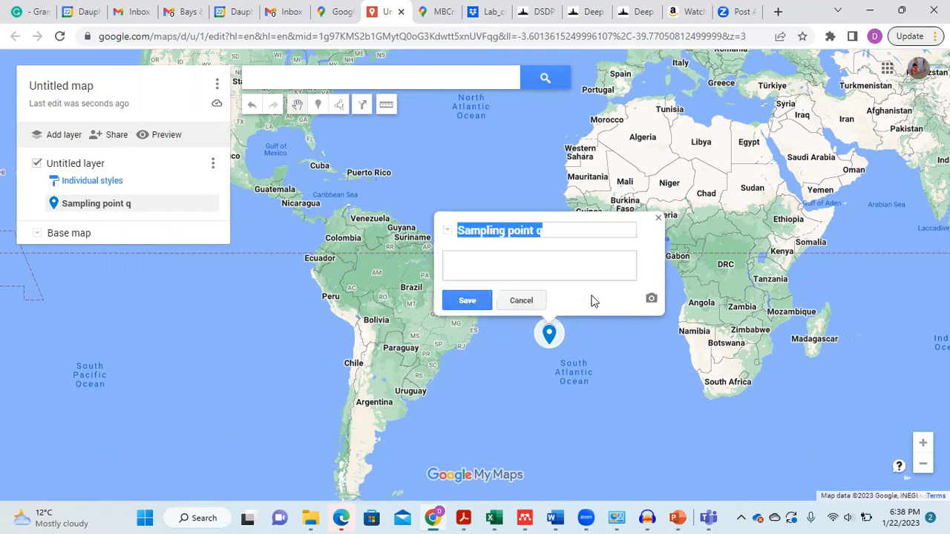
left_click(571, 229)
key("BackSpace")
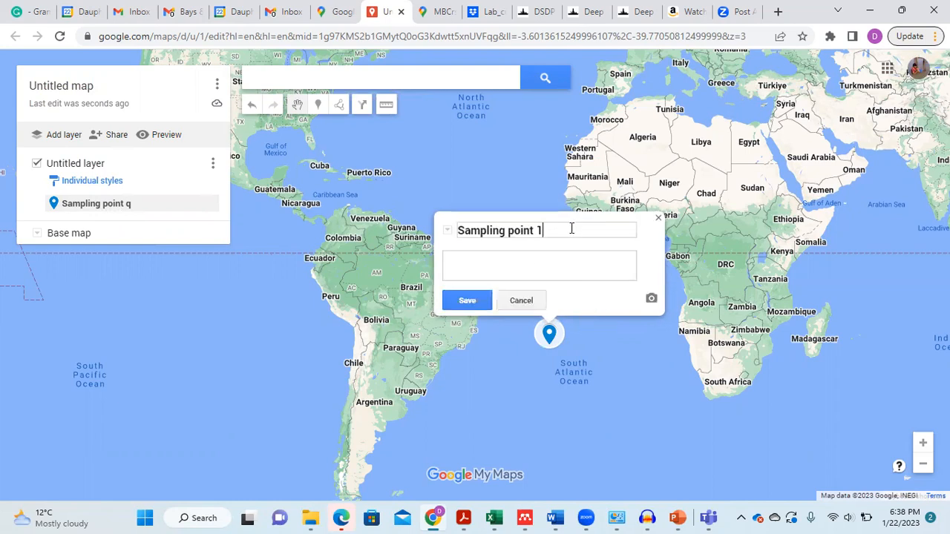
left_click(467, 301)
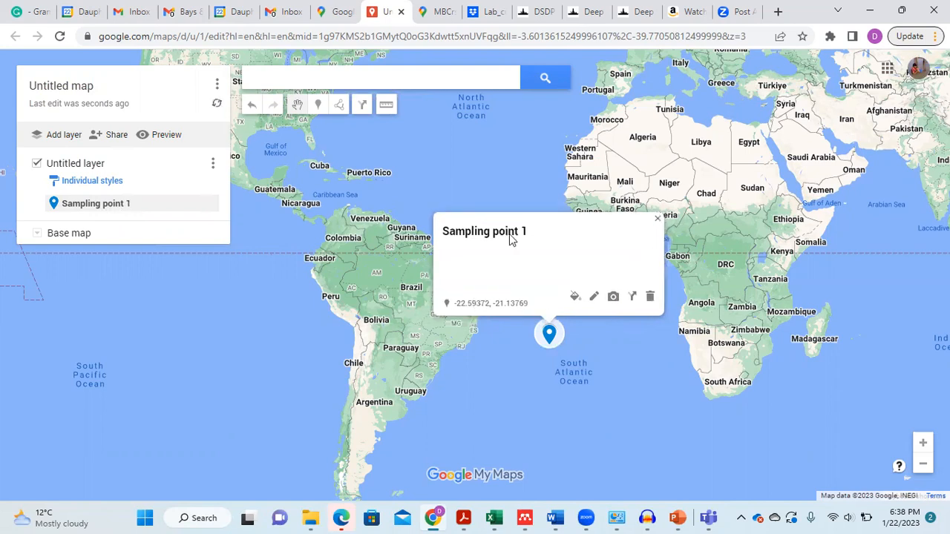
left_click(658, 218)
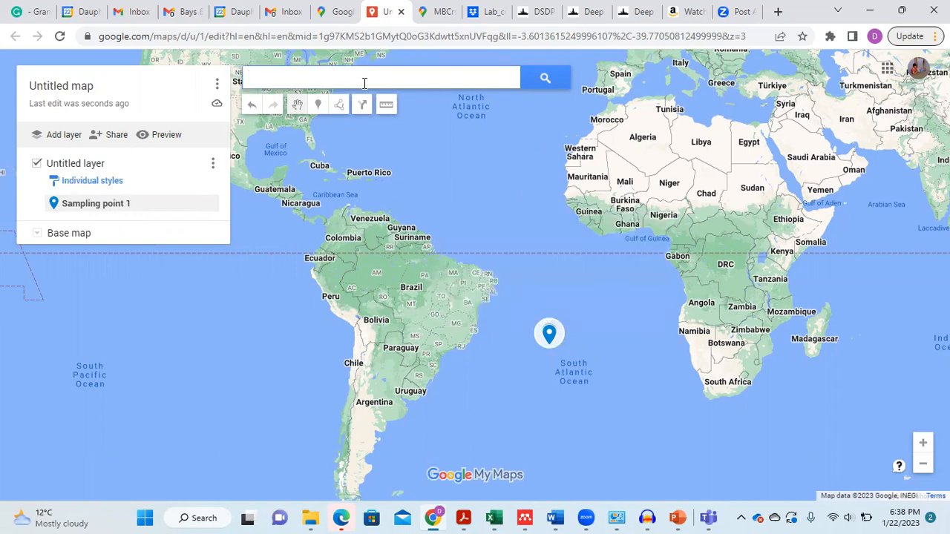
Step: Add a marker in the North Atlantic between the Caribbean and West Africa, save it as "Sampling point 2" and close its info window
left_click(317, 104)
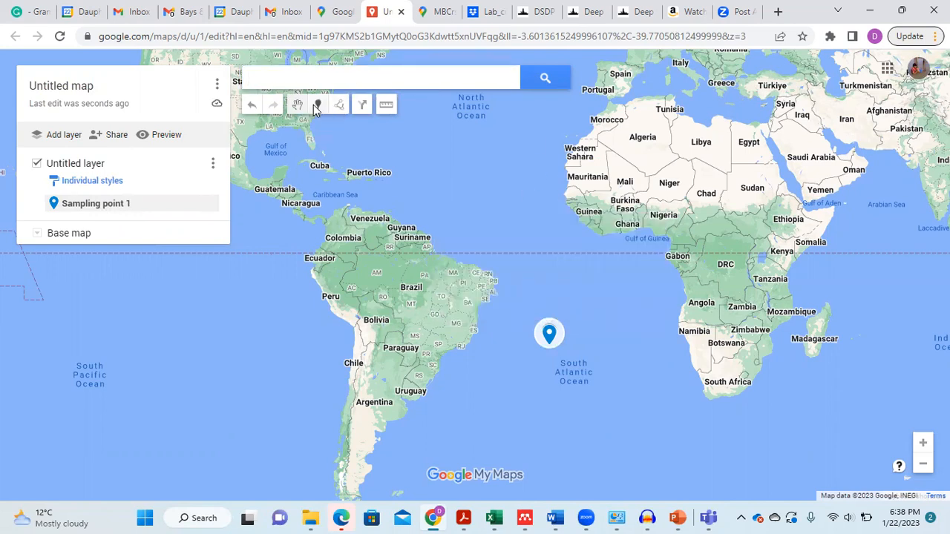
left_click(507, 198)
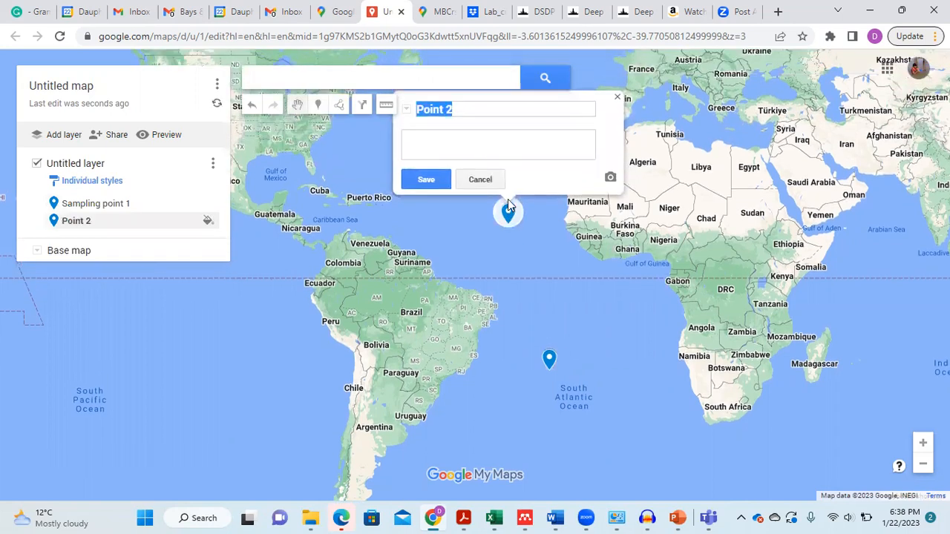
left_click(468, 112)
key("BackSpace")
key("BackSpace")
key("BackSpace")
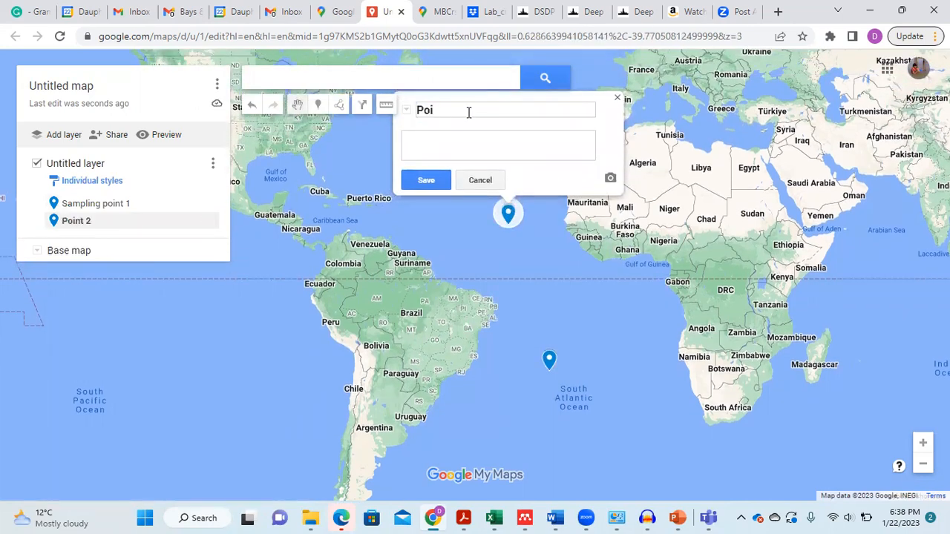
type("Samp")
key("BackSpace")
type("mpling point ")
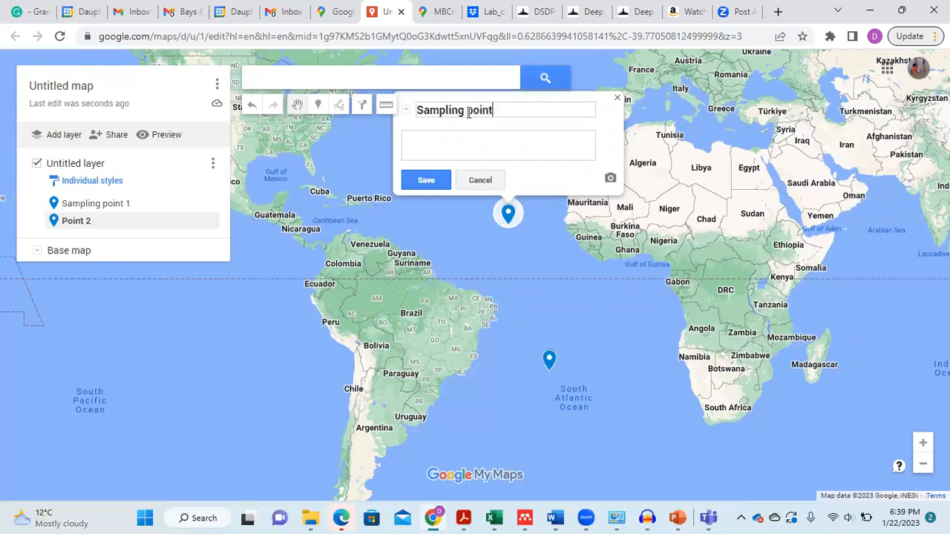
type("2")
left_click(427, 181)
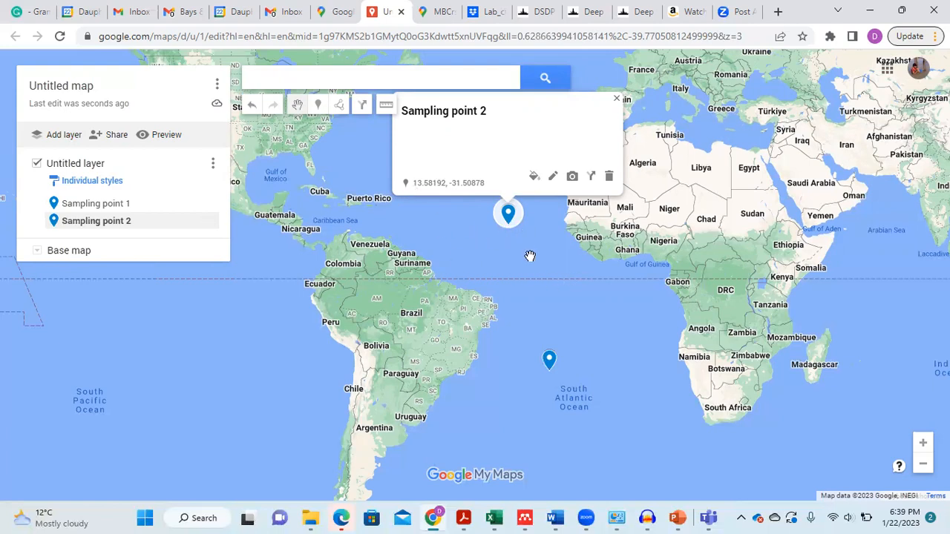
left_click(616, 101)
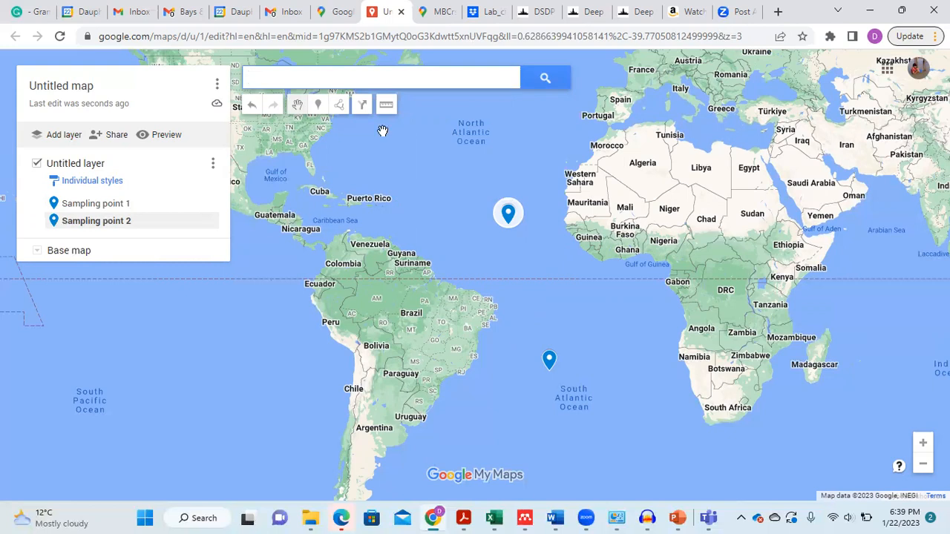
Step: Add a marker in northern Brazil, save it with the name "Amazon forest brasil" and close its info window
left_click(318, 104)
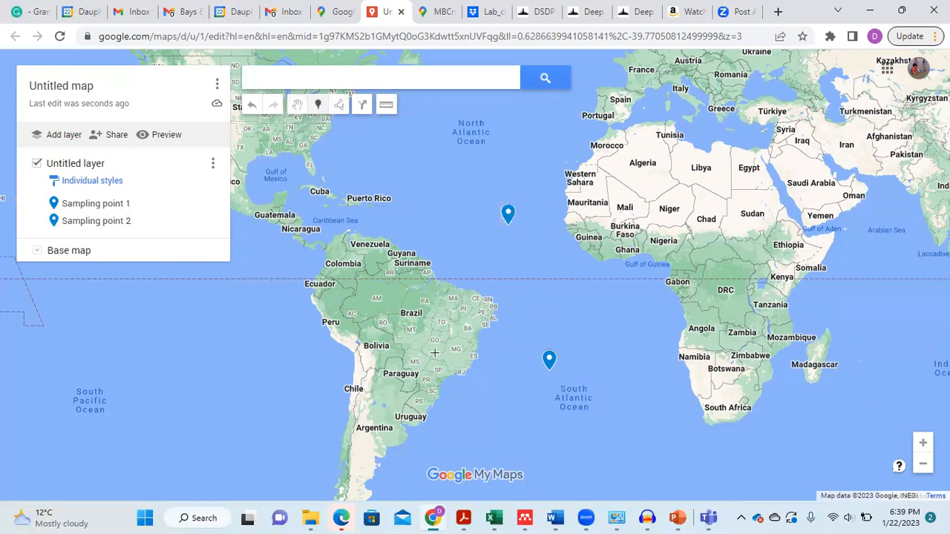
left_click(410, 298)
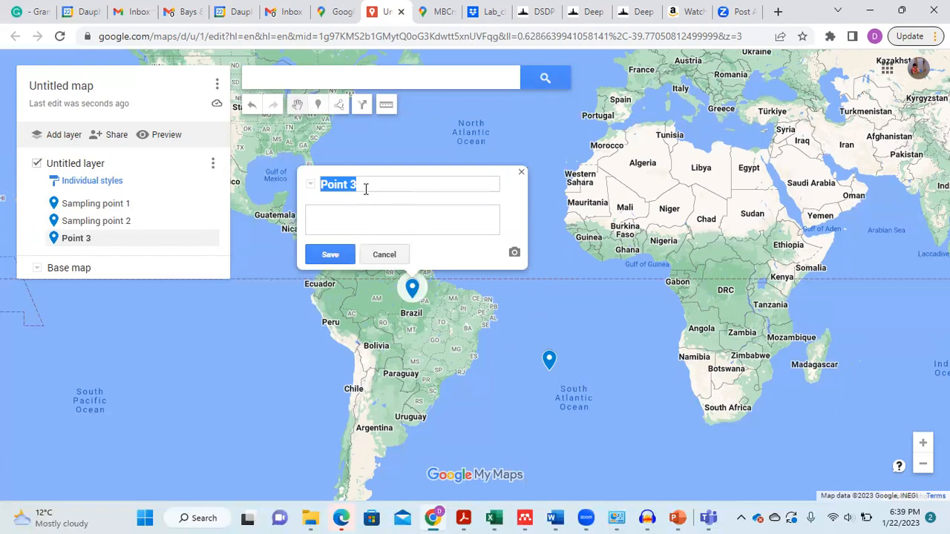
type("Amazon fro")
key("BackSpace")
type("orest brasil")
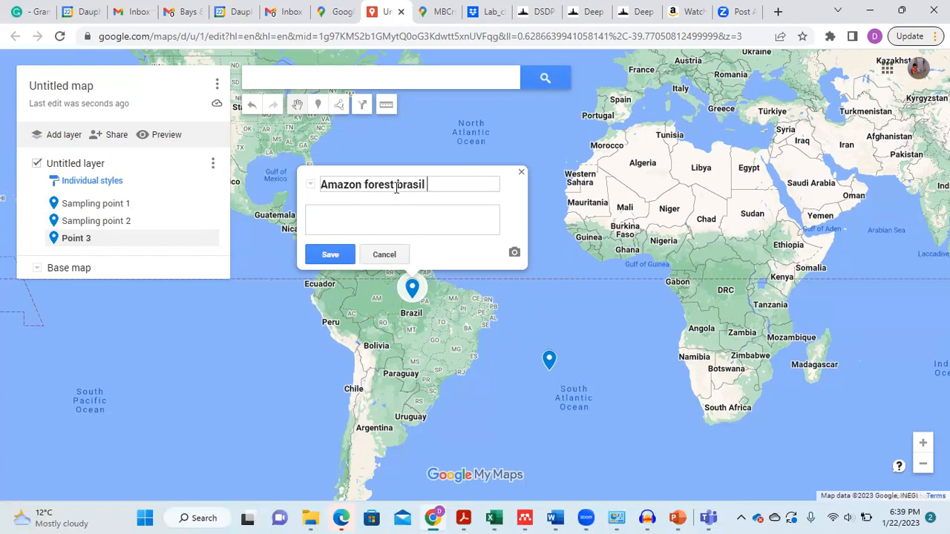
left_click(331, 255)
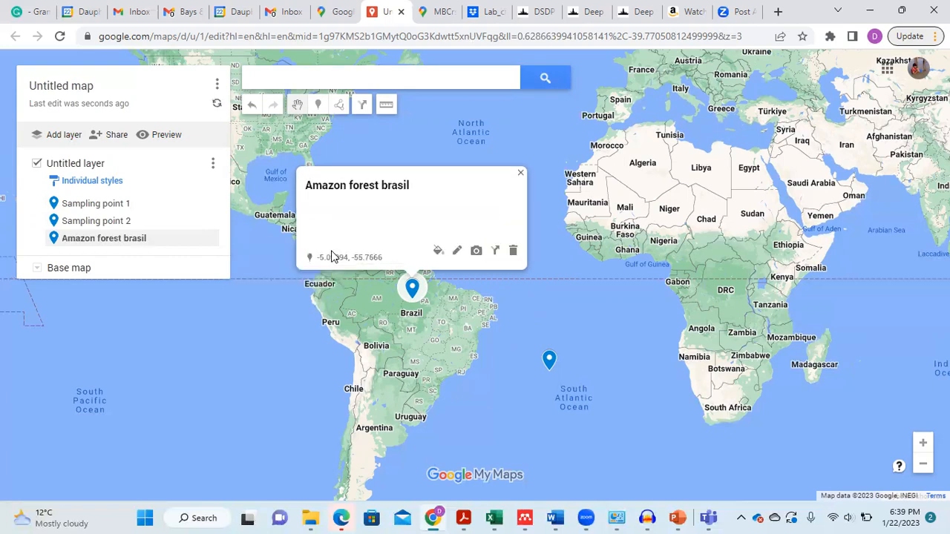
left_click(520, 173)
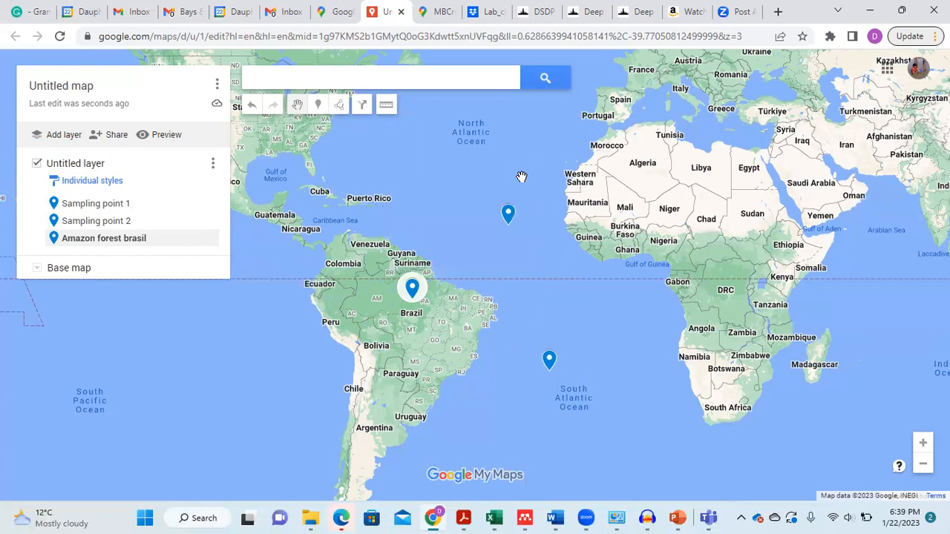
Step: Set the map title to "Proposed sampling point" and save it
left_click(218, 84)
left_click(219, 86)
left_click(218, 86)
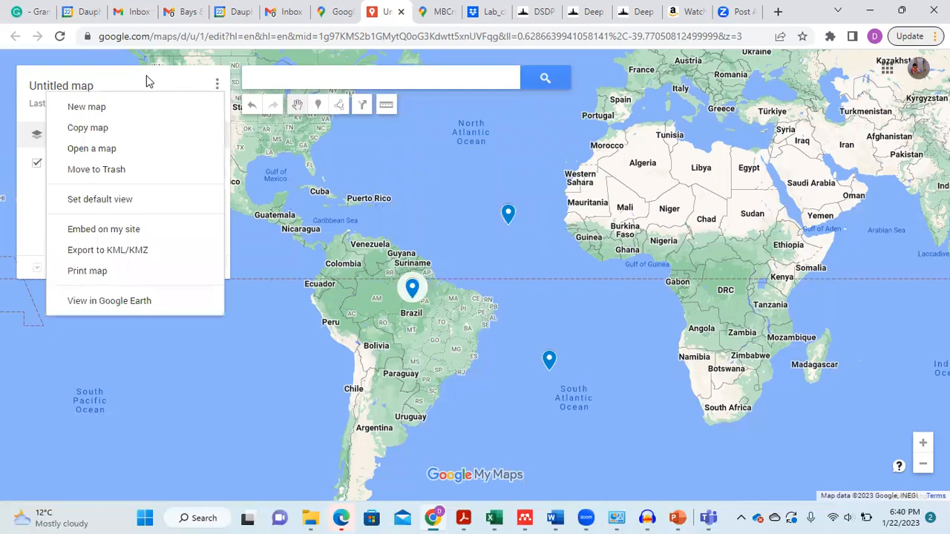
left_click(117, 80)
left_click(84, 90)
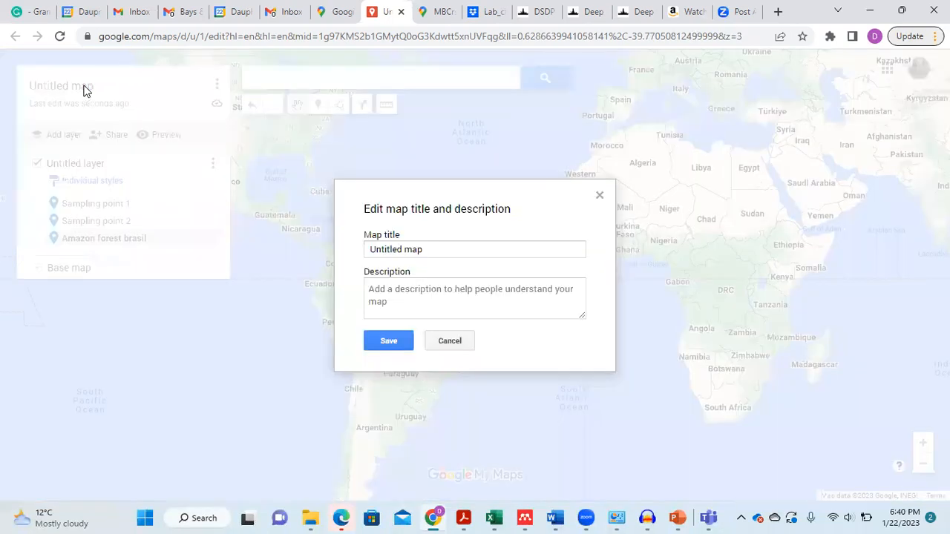
mouse_move(448, 251)
left_mouse_down()
mouse_move(427, 250)
mouse_move(439, 253)
left_mouse_up()
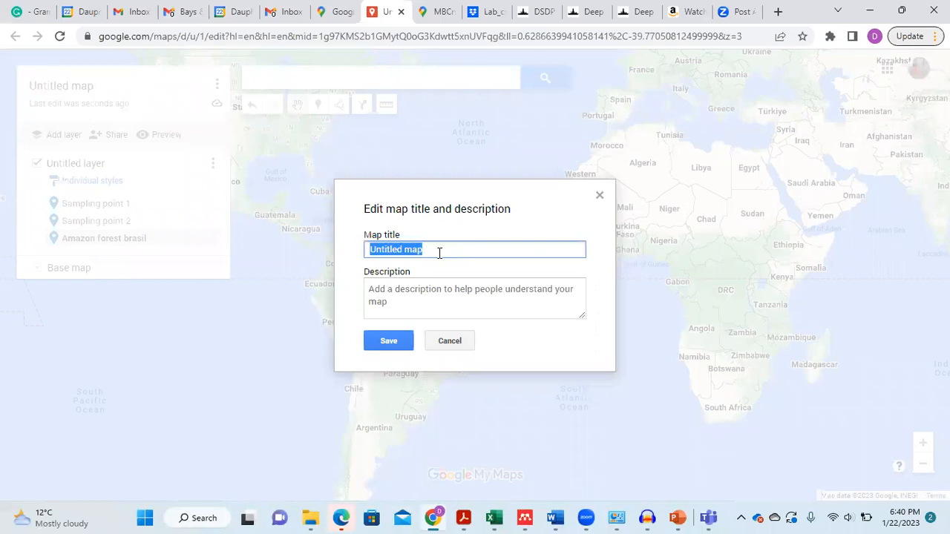
key("BackSpace")
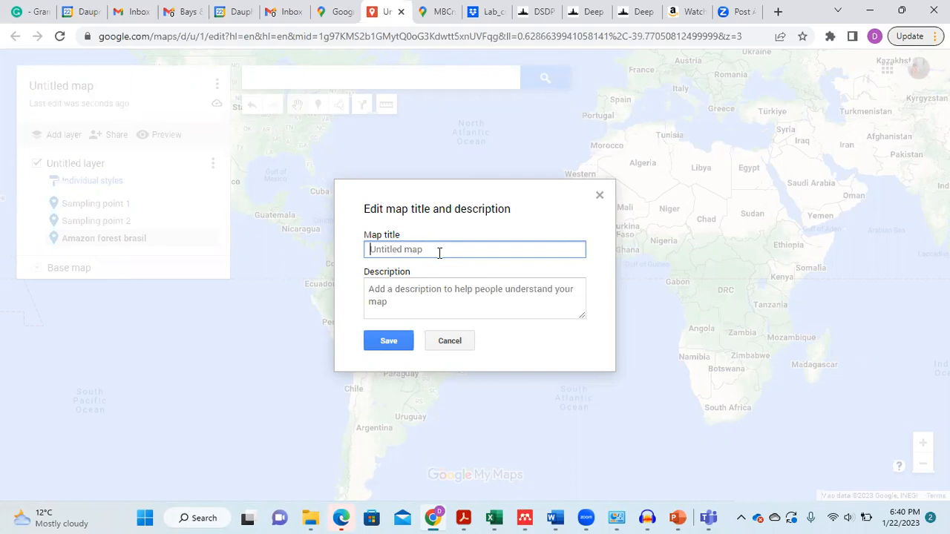
type("Proposed sampling")
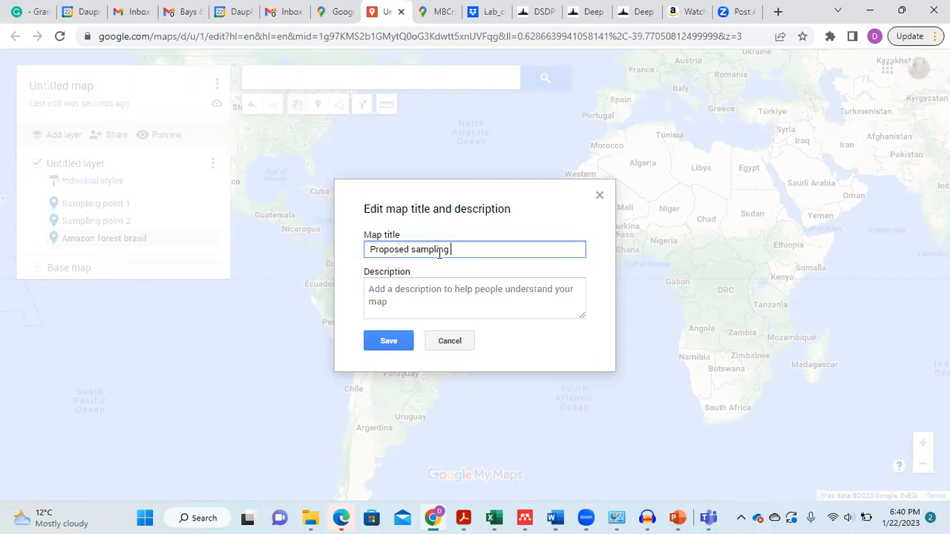
type(" point")
left_click(389, 342)
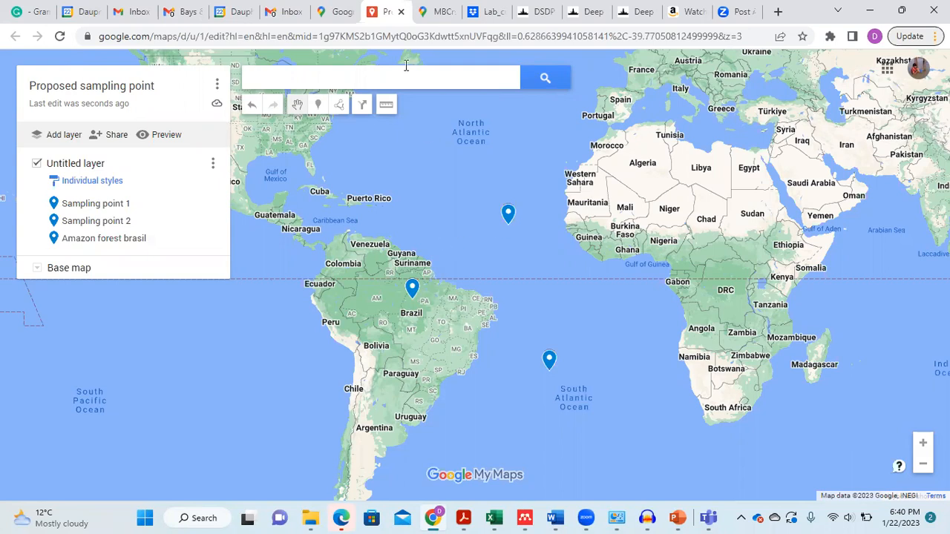
Step: Switch to Google Maps and reload the list of saved custom maps to check for the "Proposed sampling point" map
left_click(334, 11)
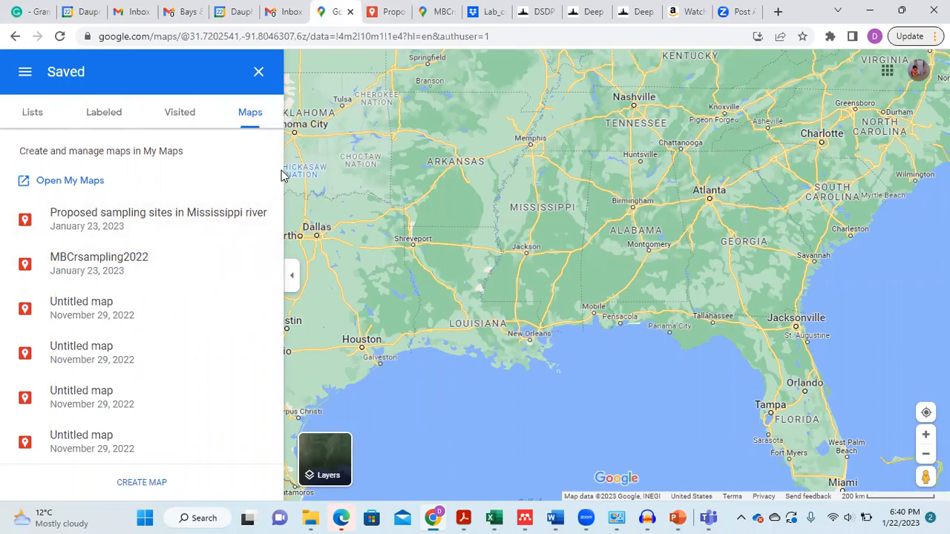
left_click_drag(277, 193, 252, 117)
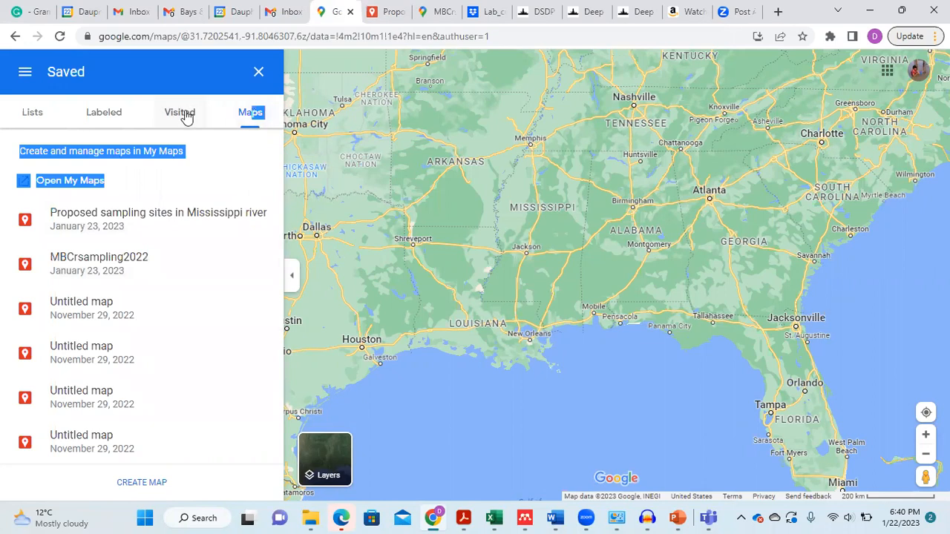
left_click(185, 115)
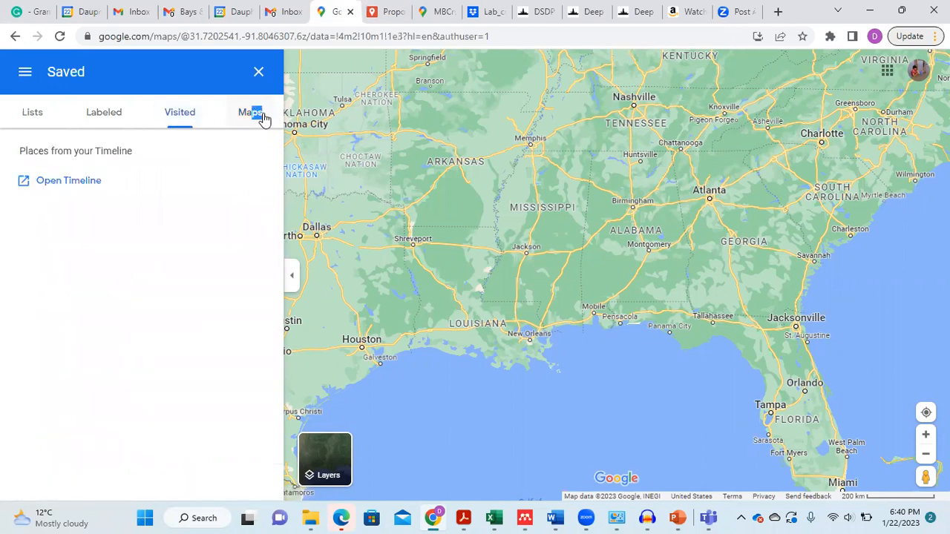
left_click(263, 117)
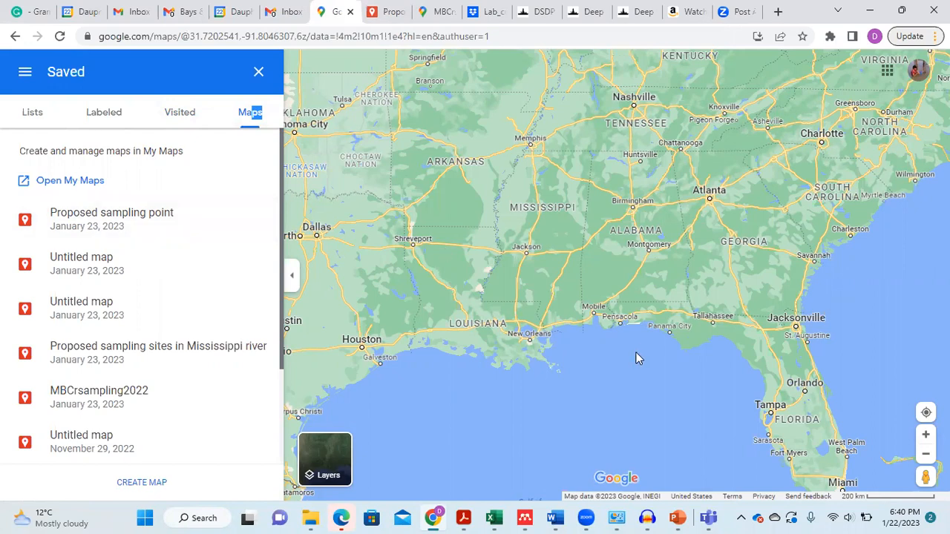
left_click(592, 413)
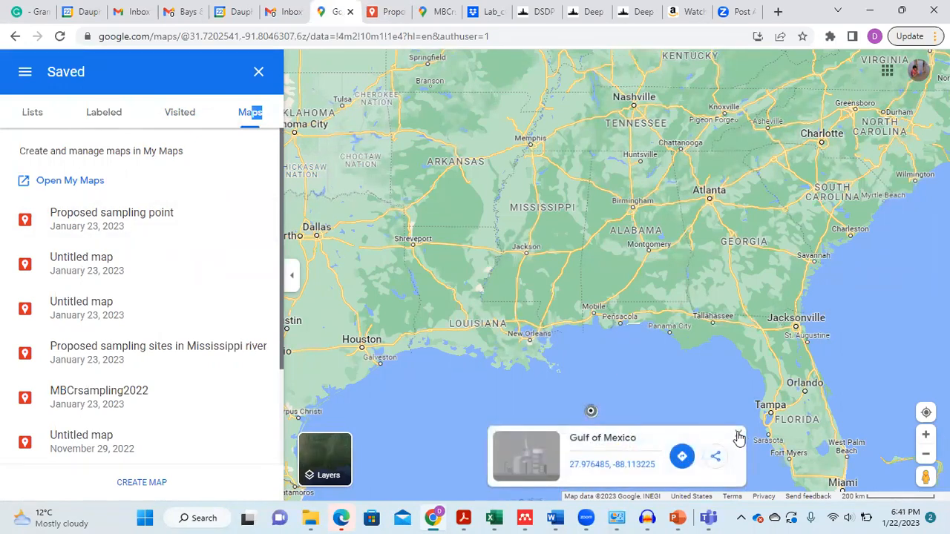
left_click(738, 436)
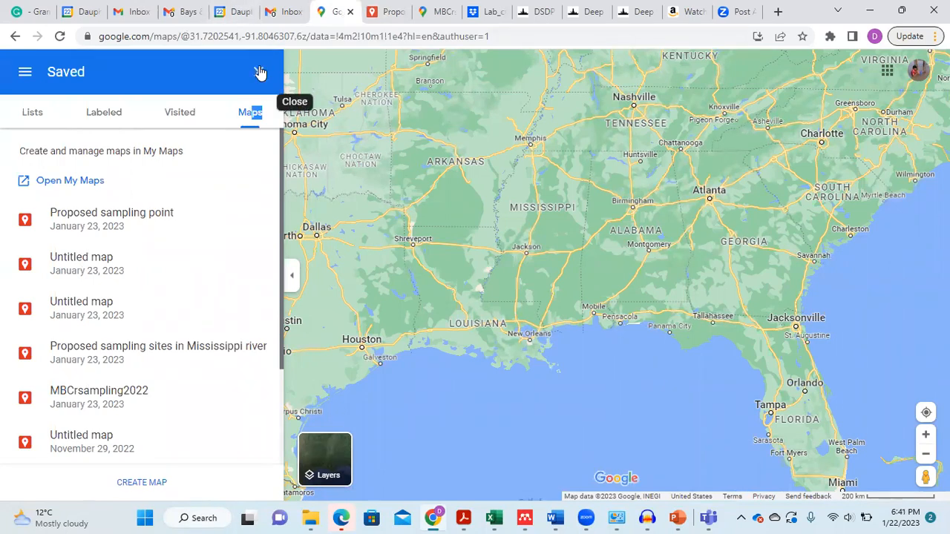